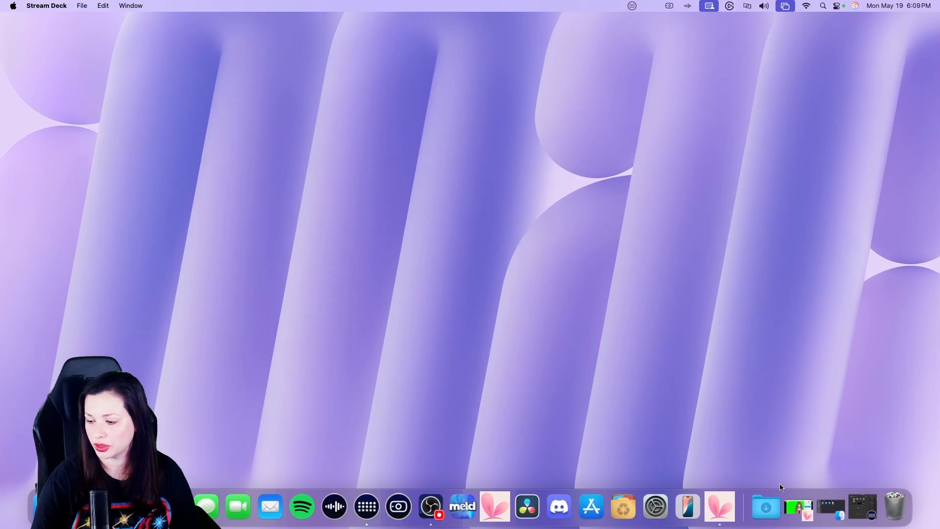
Switch to VTube Studio and scroll through its general settings panel
click(799, 507)
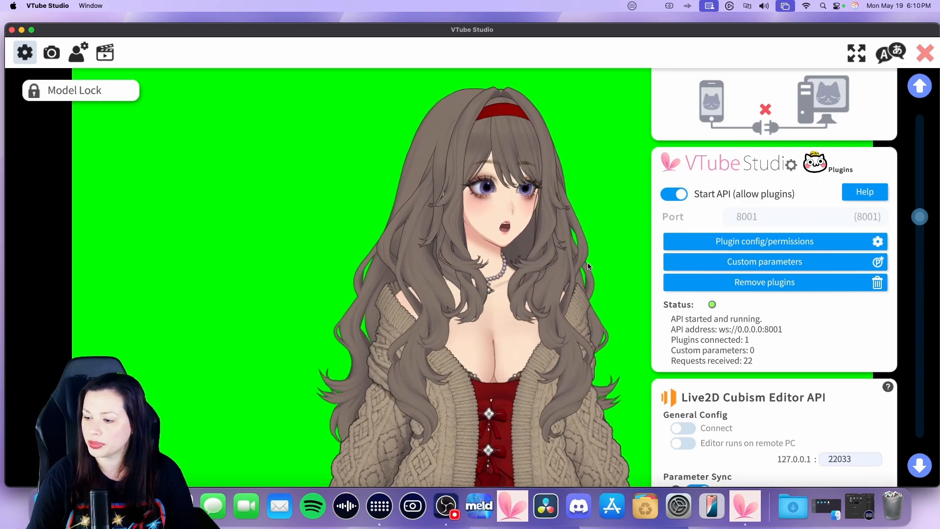
scroll(647, 314, up, 10)
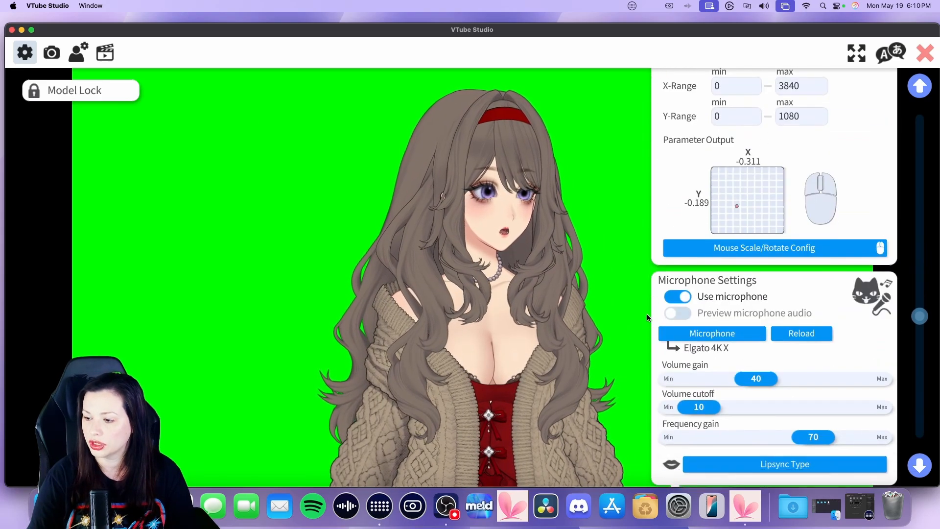
scroll(647, 314, down, 5)
scroll(647, 313, up, 5)
scroll(648, 313, down, 3)
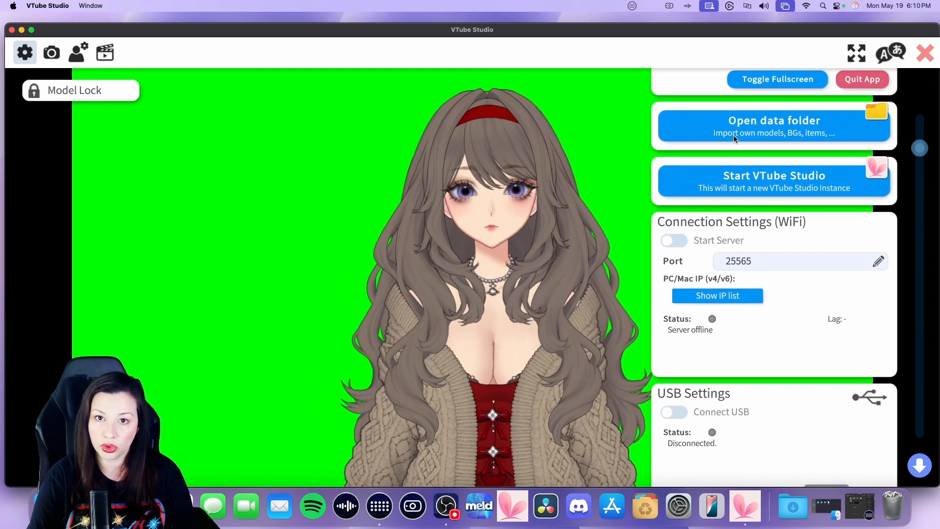
Open the data folder, browse into the Live2DModels folder, and close the Finder window
click(733, 137)
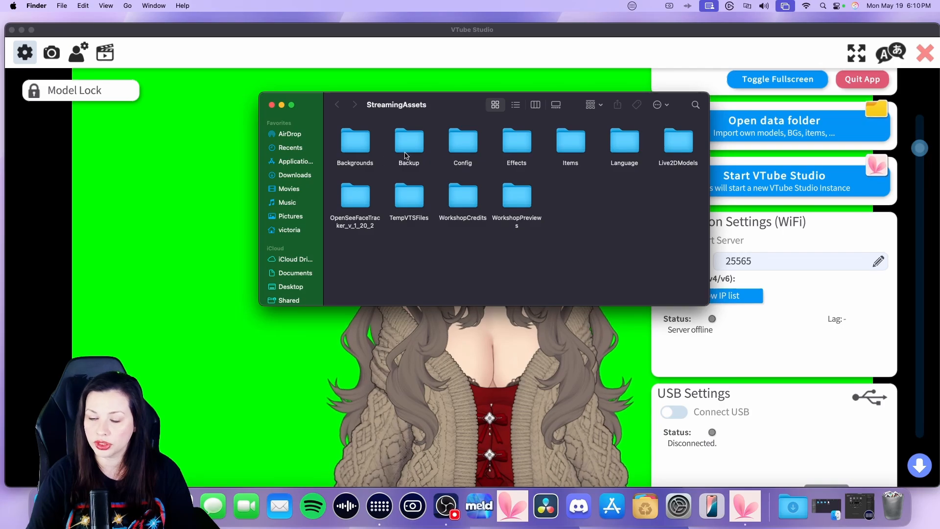
double_click(682, 148)
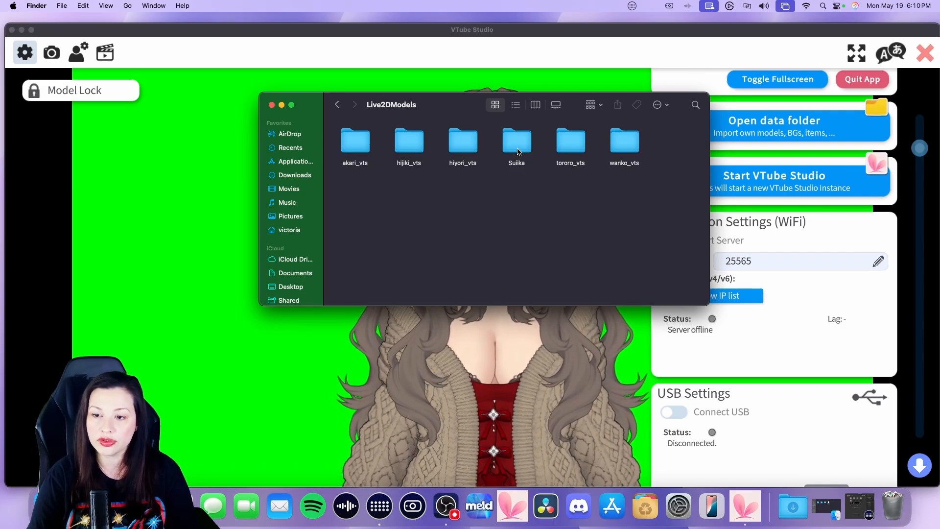
click(271, 105)
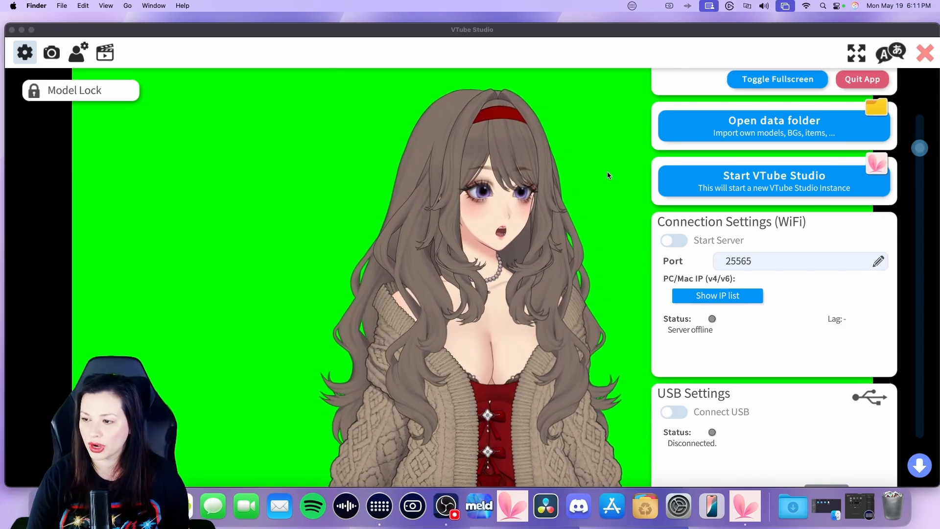
Open the plugin configuration list and cancel it without selecting a plugin
click(625, 206)
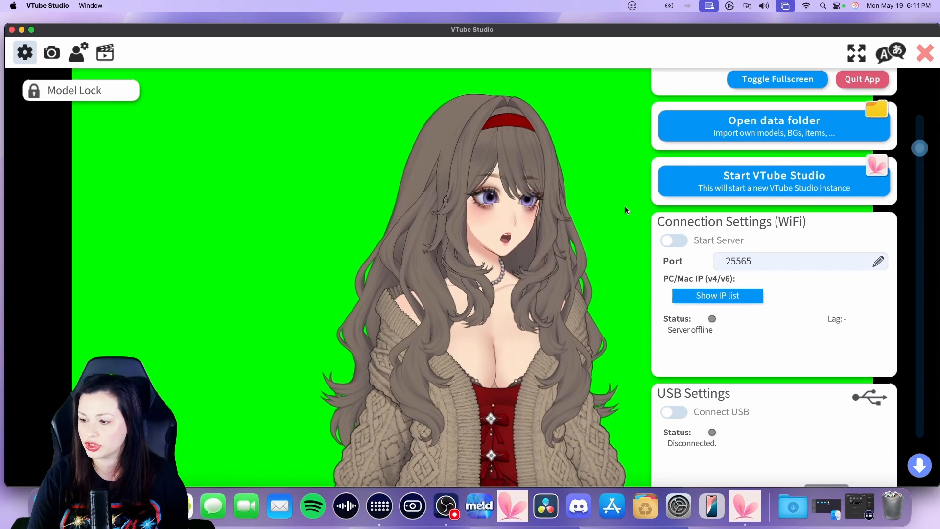
scroll(762, 229, up, 3)
scroll(762, 229, down, 10)
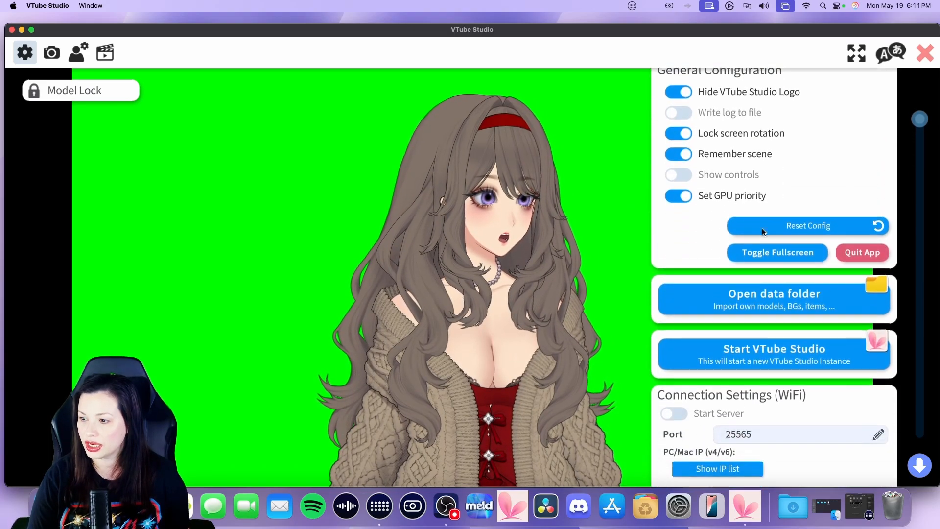
scroll(762, 228, down, 9)
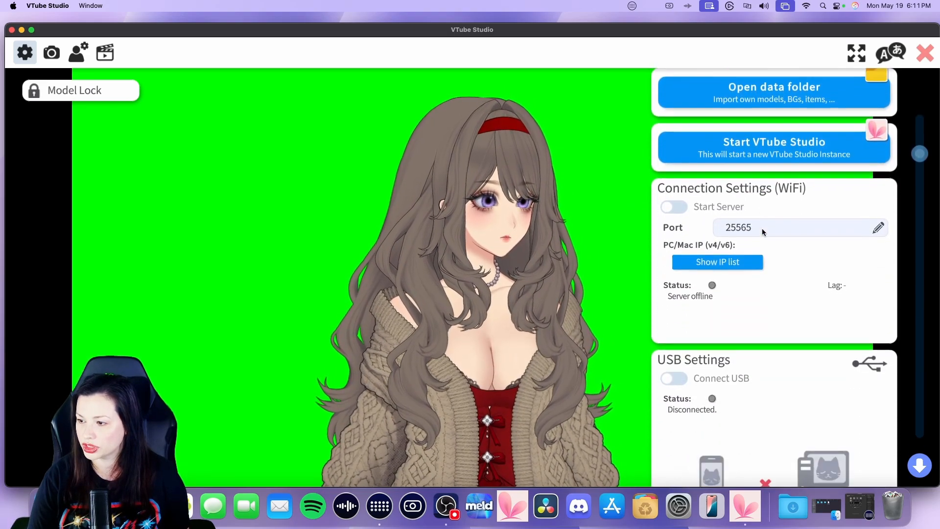
scroll(762, 228, down, 5)
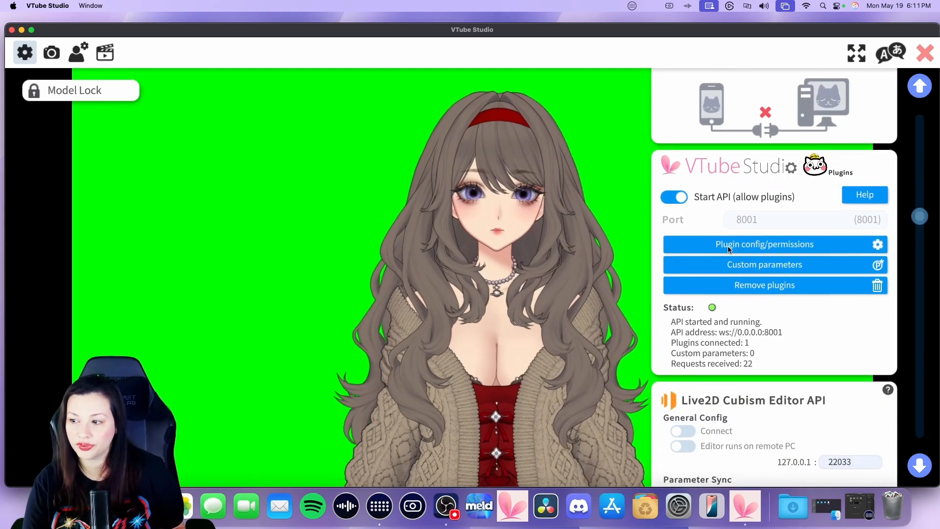
click(729, 249)
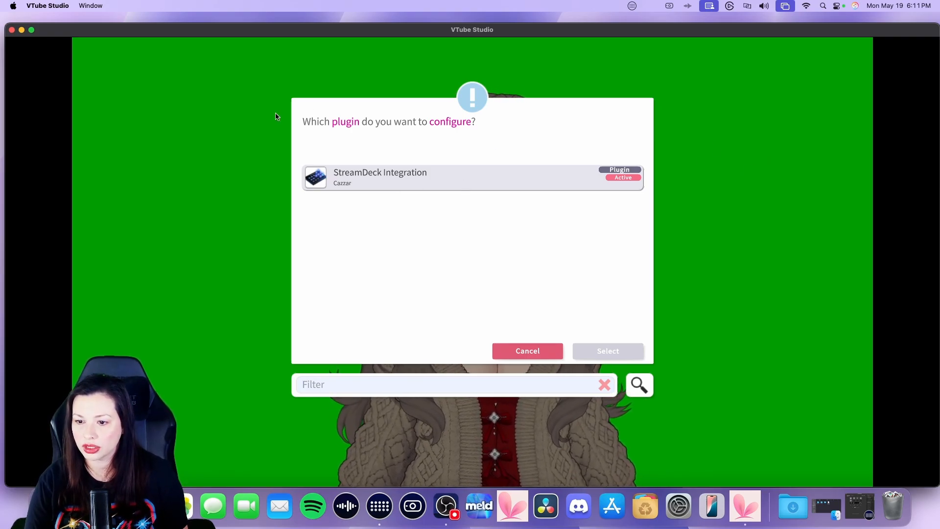
click(523, 352)
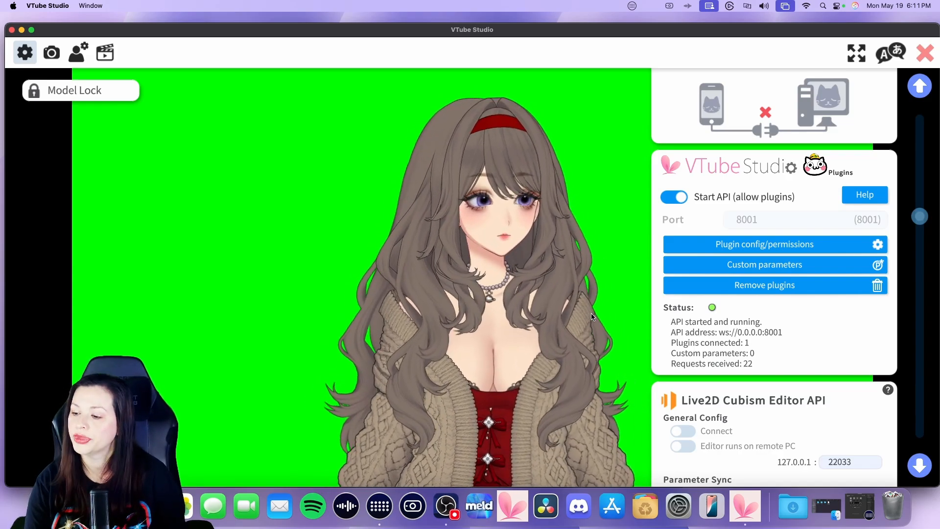
Scroll through the API, Cubism editor, mouse, microphone, lipsync, Twitch and Discord settings sections
scroll(689, 317, down, 2)
scroll(689, 317, down, 10)
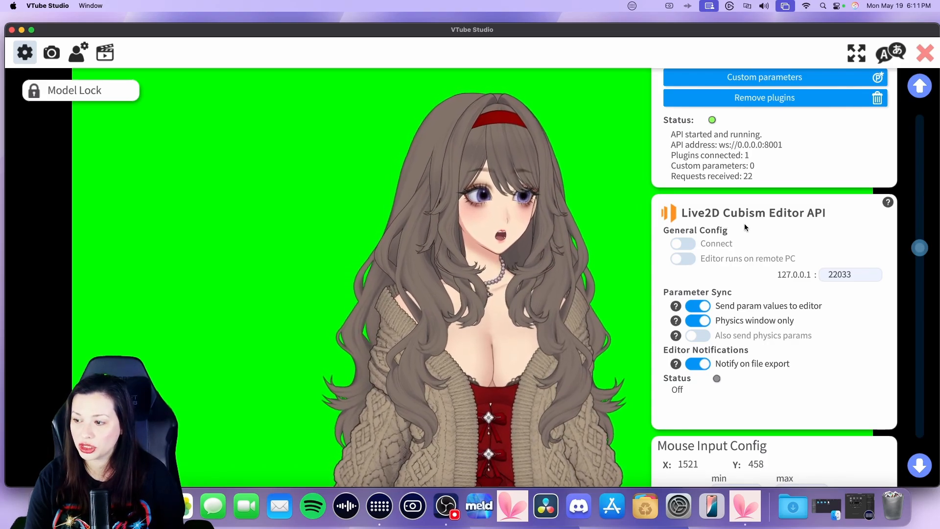
scroll(696, 277, down, 2)
scroll(695, 275, down, 10)
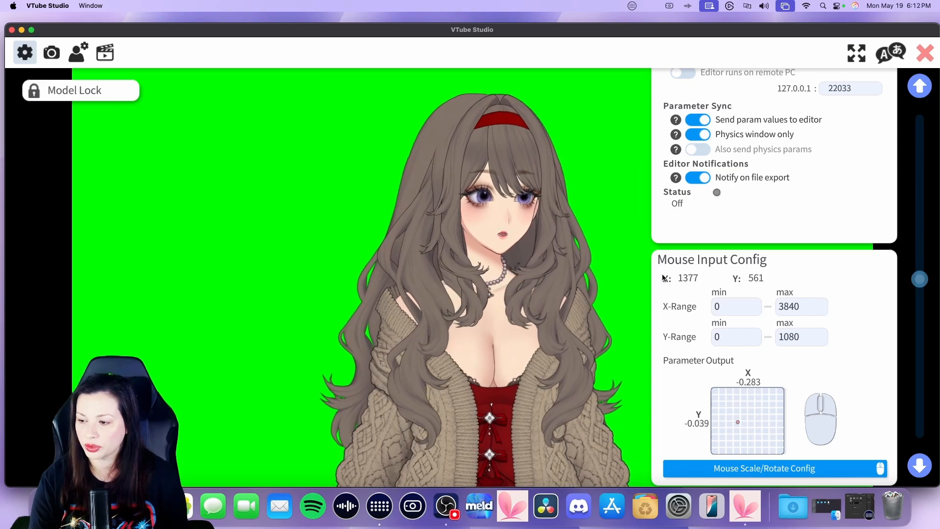
scroll(685, 278, down, 5)
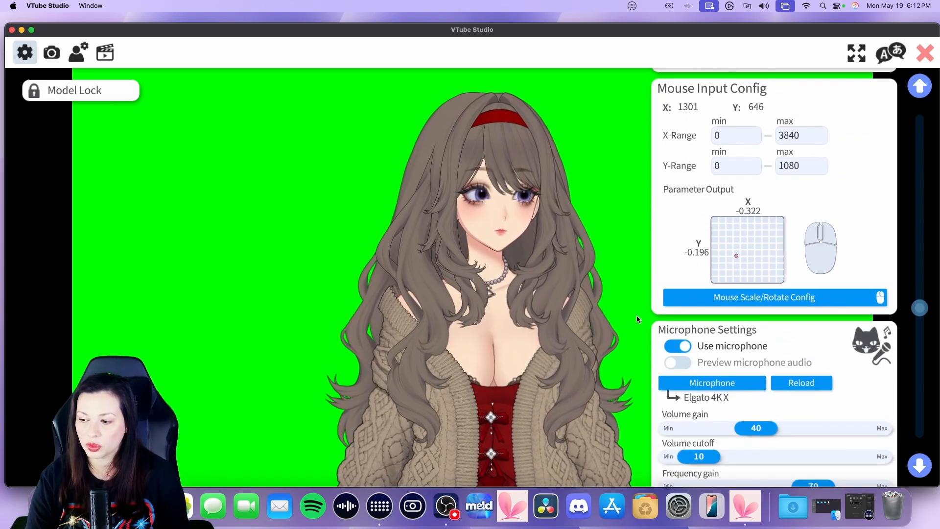
scroll(683, 325, down, 5)
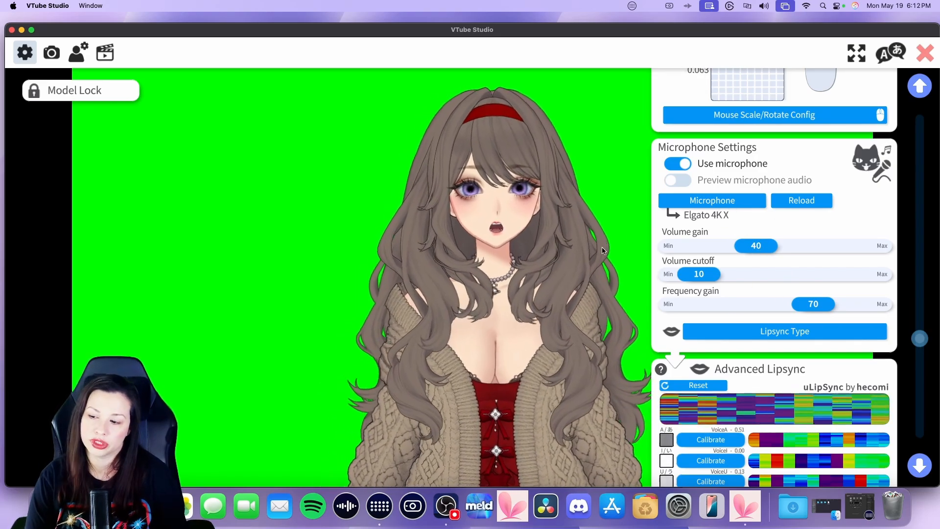
scroll(735, 310, down, 5)
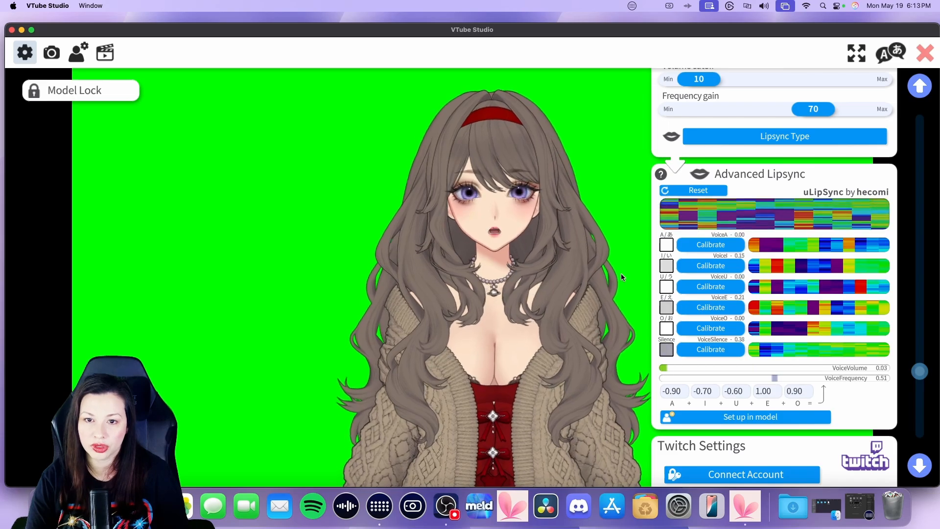
scroll(675, 294, down, 10)
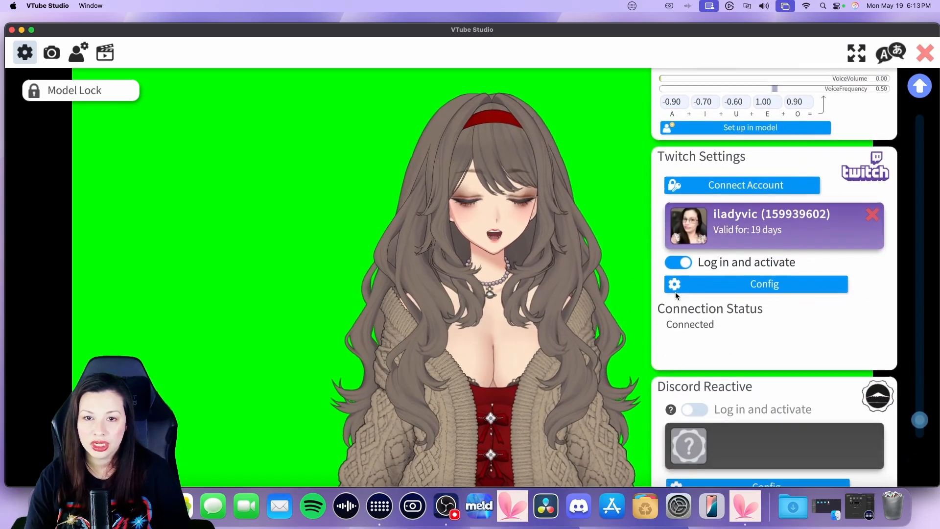
scroll(675, 292, down, 2)
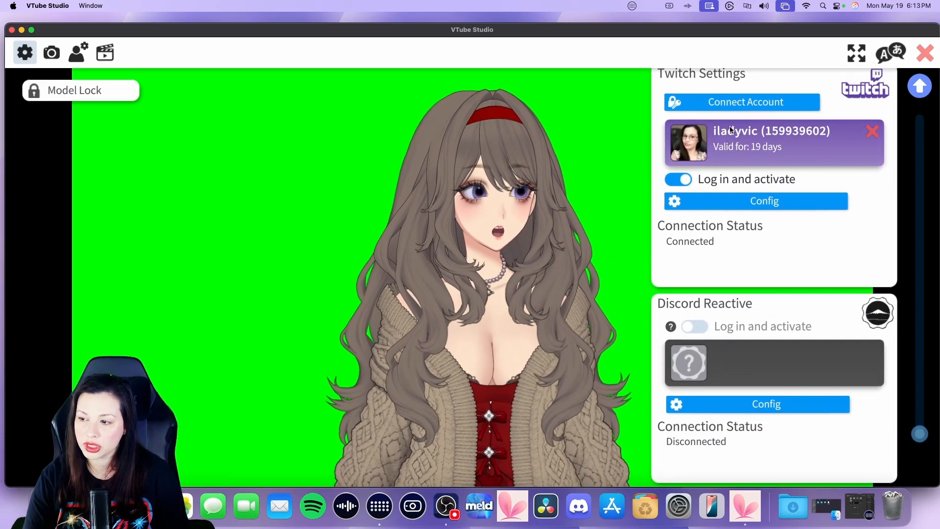
scroll(648, 339, down, 5)
scroll(648, 338, up, 20)
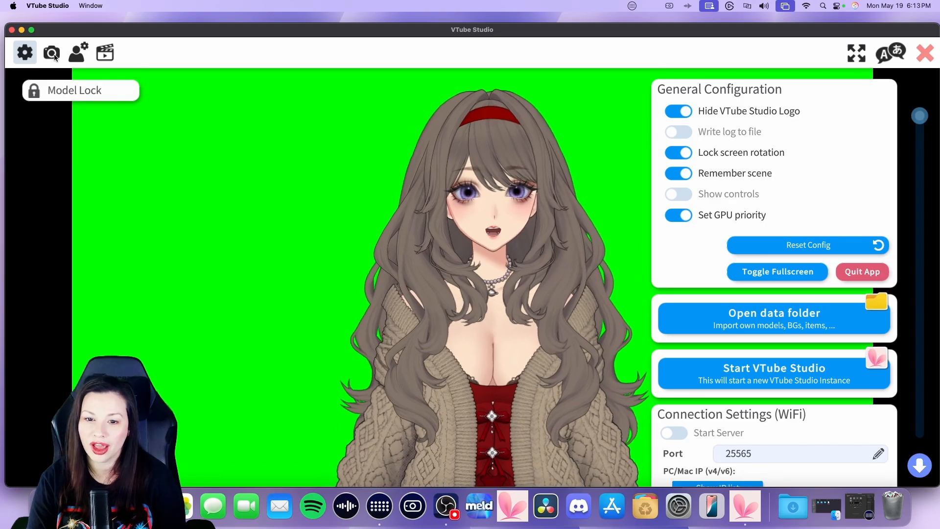
Open the camera settings and review the virtual webcam, Spout2, NDI and recording options
click(55, 53)
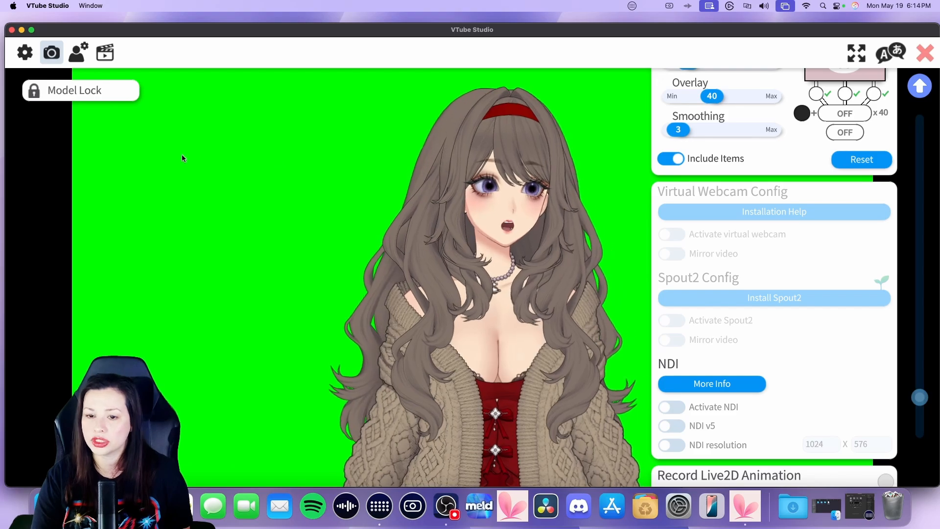
scroll(726, 273, down, 3)
scroll(726, 275, down, 3)
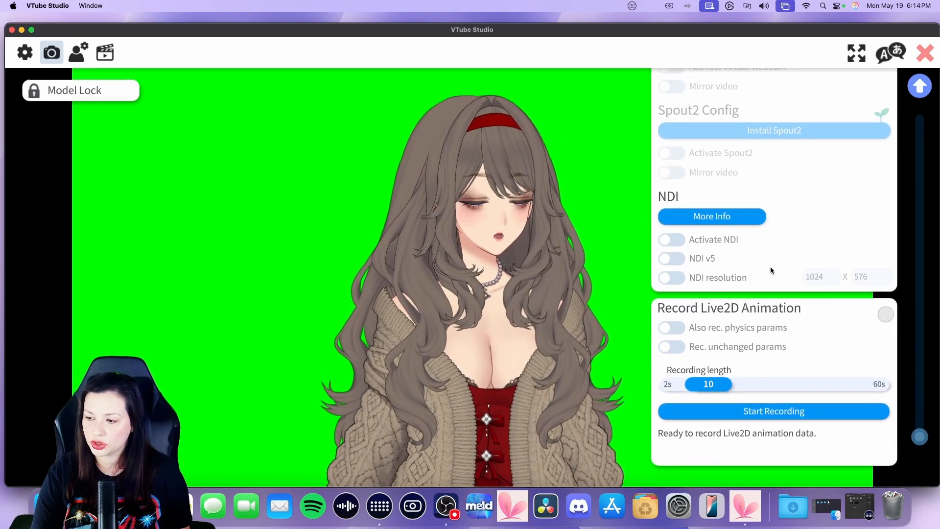
scroll(770, 266, up, 4)
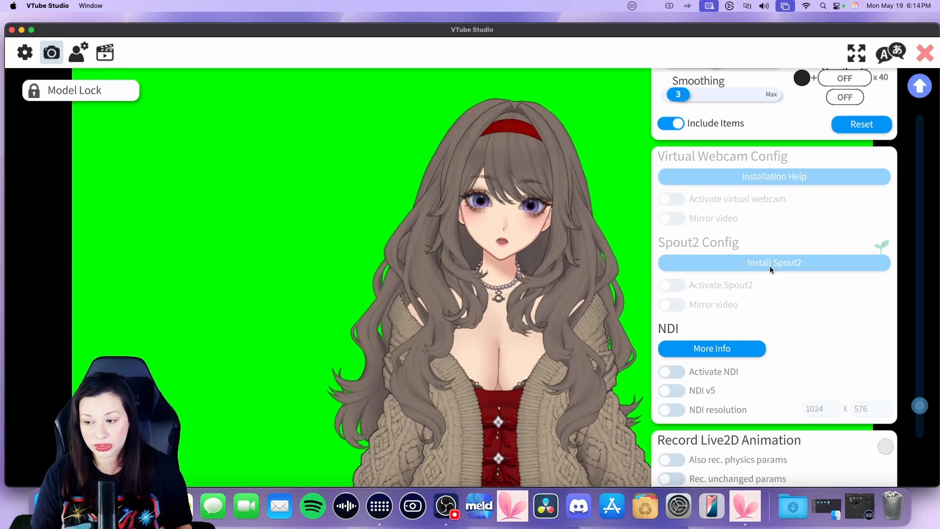
scroll(765, 211, up, 10)
scroll(763, 202, up, 10)
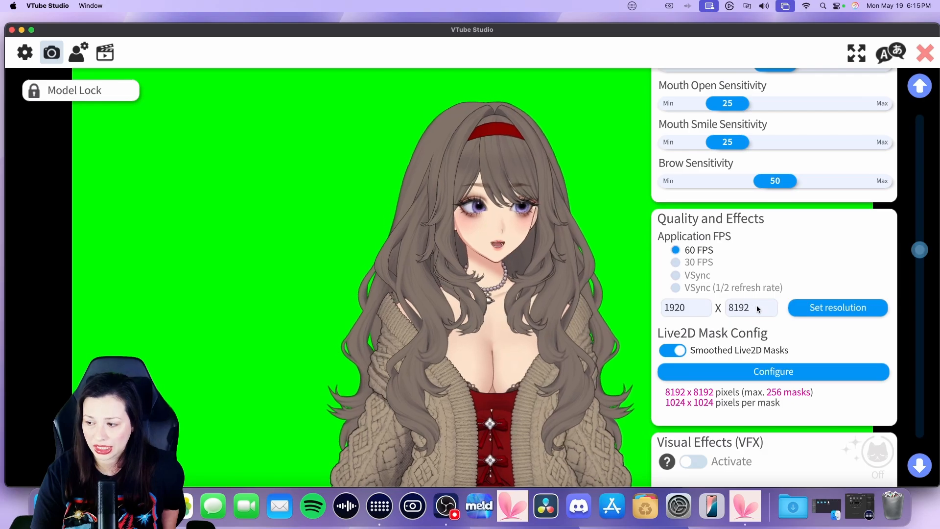
Apply the 1920 x 8192 resolution and move the window back into view
click(803, 307)
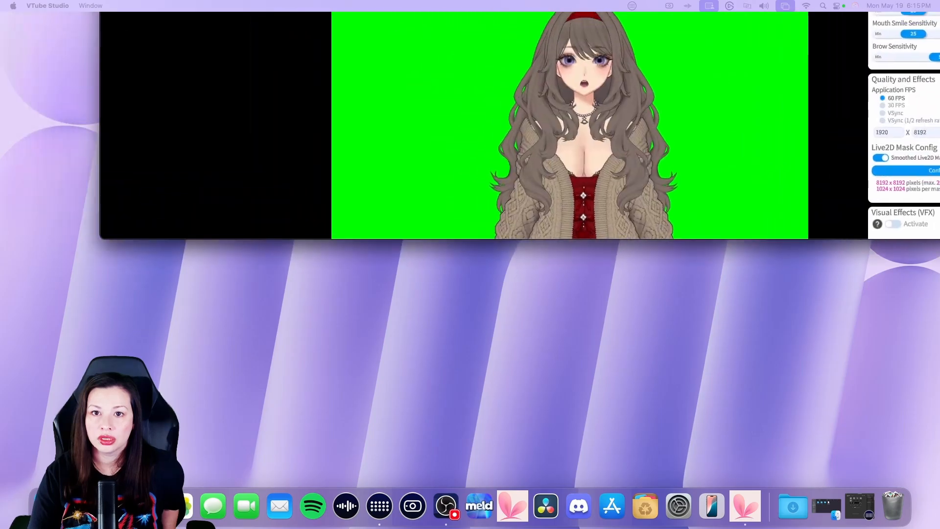
drag(214, 17, 122, 140)
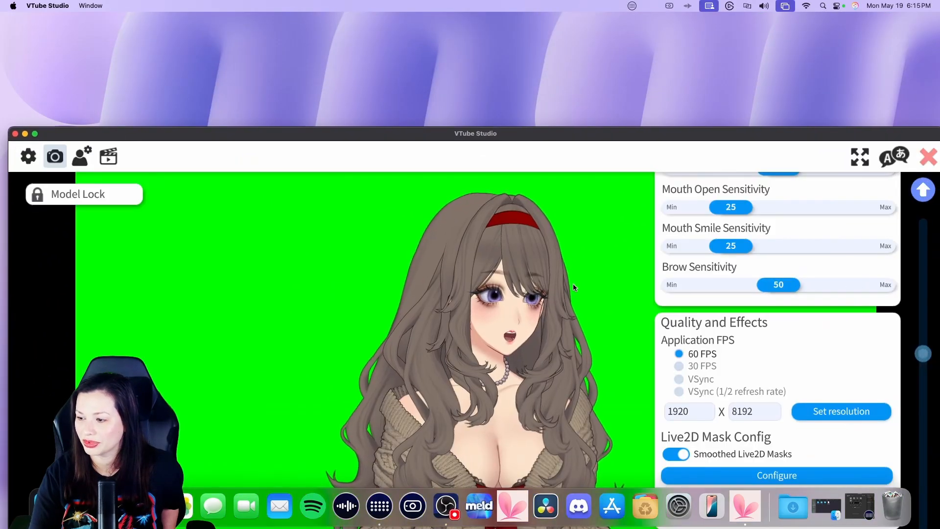
click(815, 414)
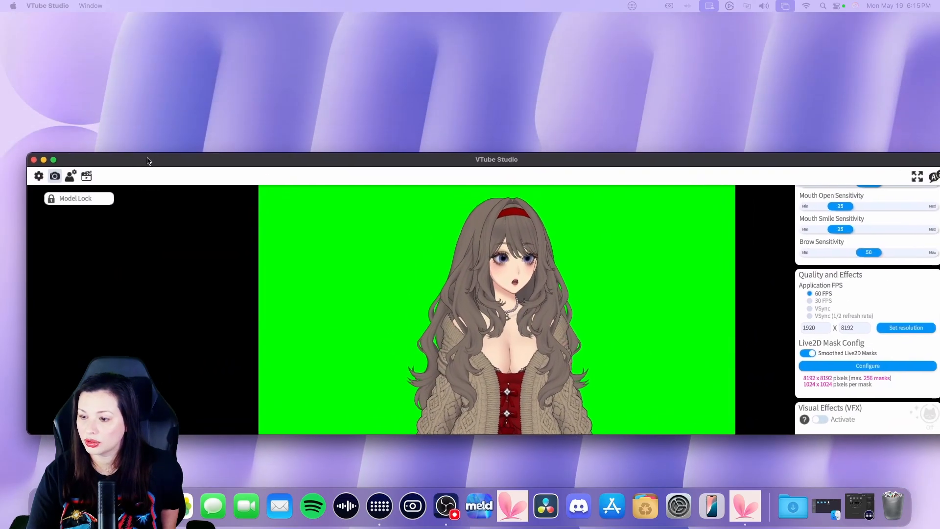
Set the application resolution to 1920 x 1080 and apply it
scroll(781, 394, down, 3)
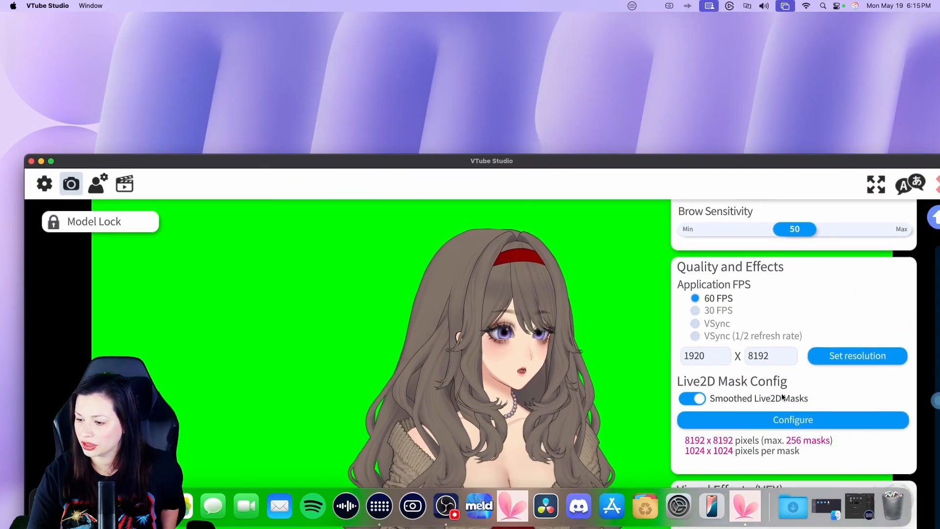
click(783, 351)
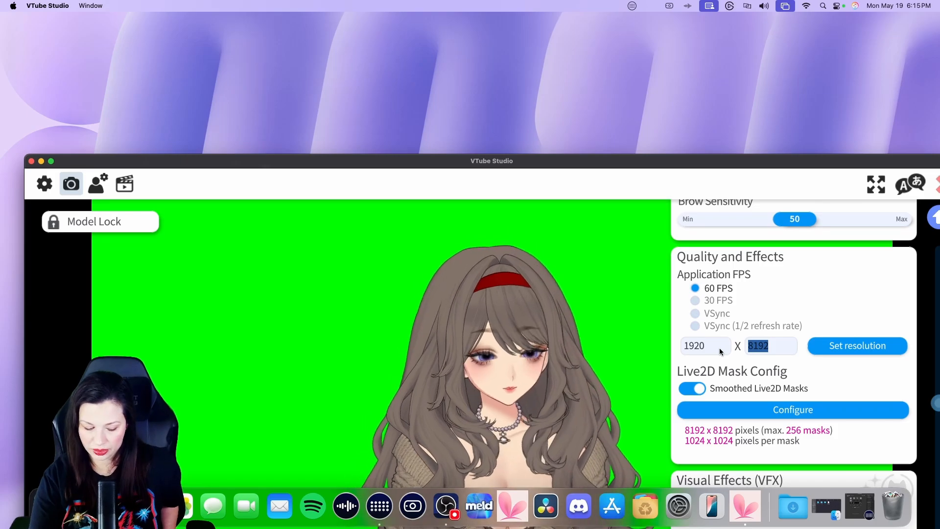
key(BackSpace)
text(1080)
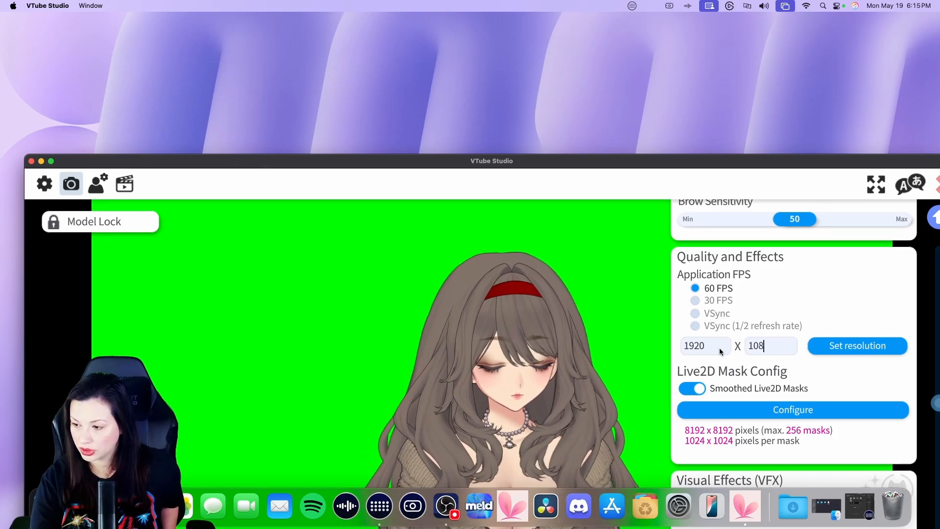
click(871, 343)
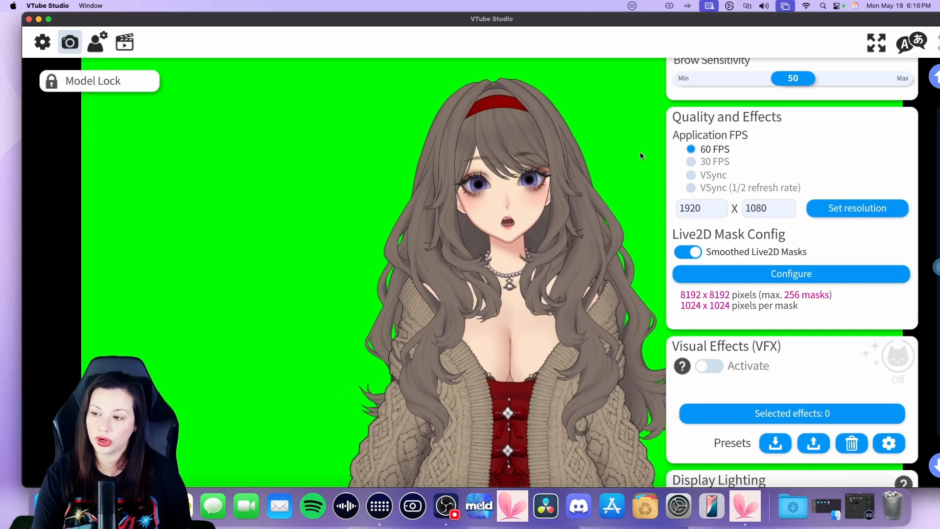
Scroll up to review the tracking settings and sensitivity sliders
scroll(744, 154, up, 5)
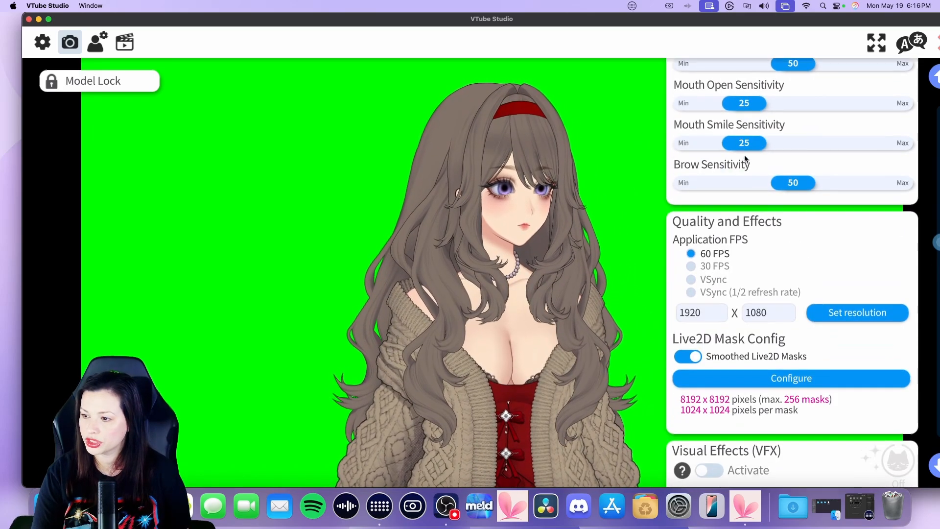
scroll(744, 154, up, 5)
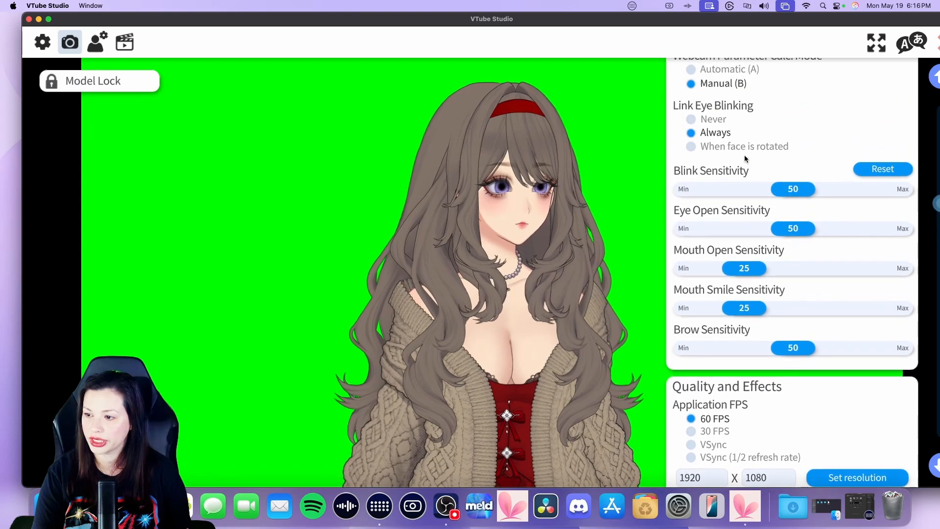
scroll(709, 133, up, 3)
scroll(709, 132, up, 3)
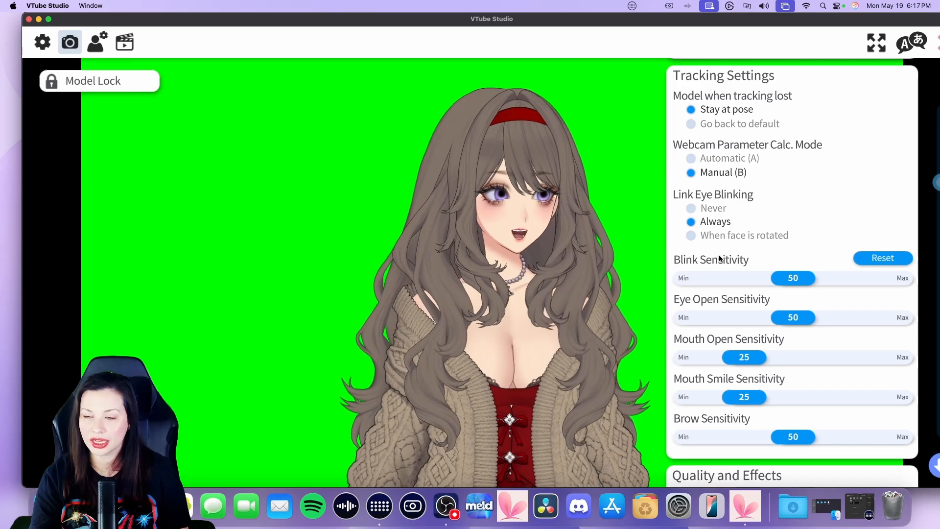
scroll(718, 258, up, 5)
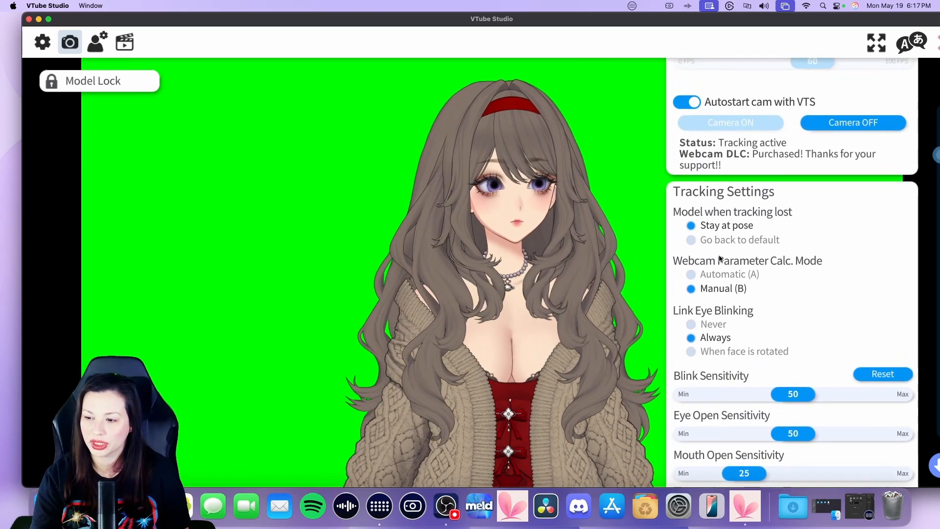
Scroll back up through the camera settings to review the webcam tracking options
scroll(719, 258, down, 1)
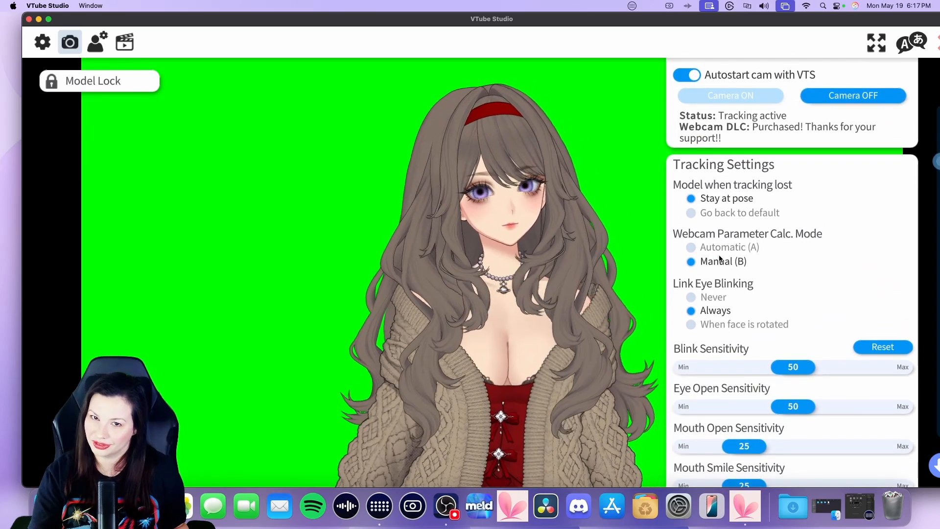
scroll(719, 258, up, 3)
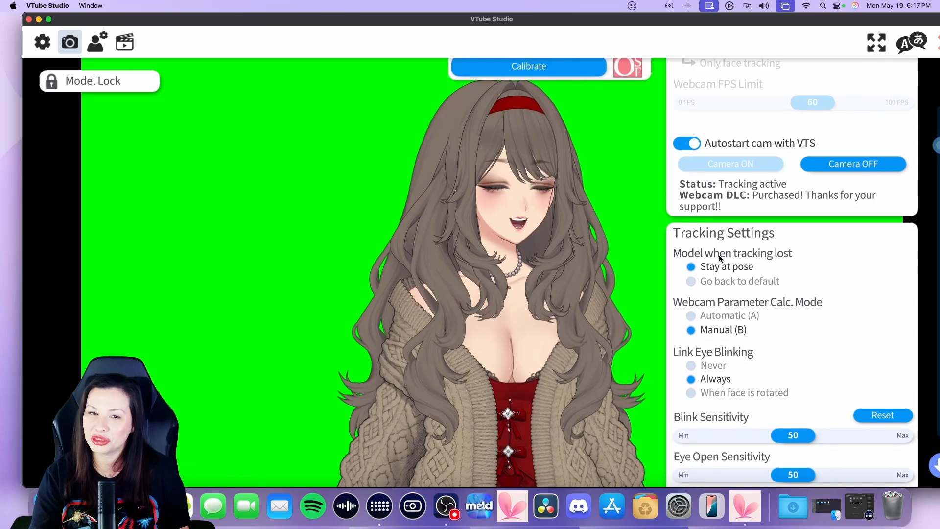
scroll(719, 258, up, 6)
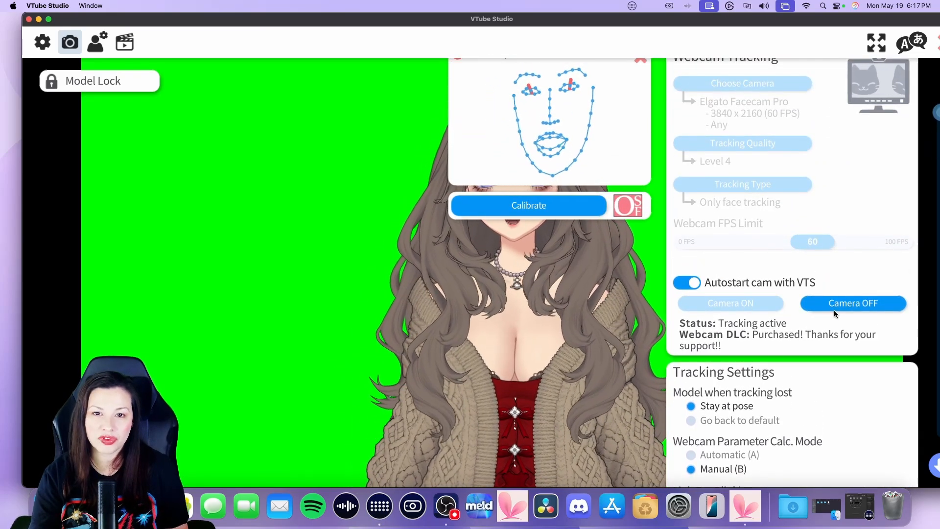
scroll(784, 299, up, 1)
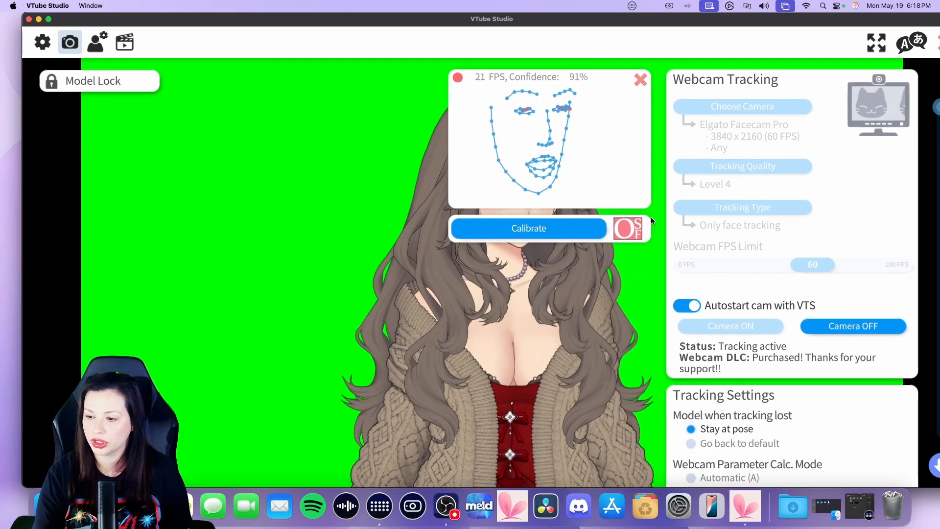
Open the model settings and review the model info, movement config, physics settings and parameter mappings
click(90, 47)
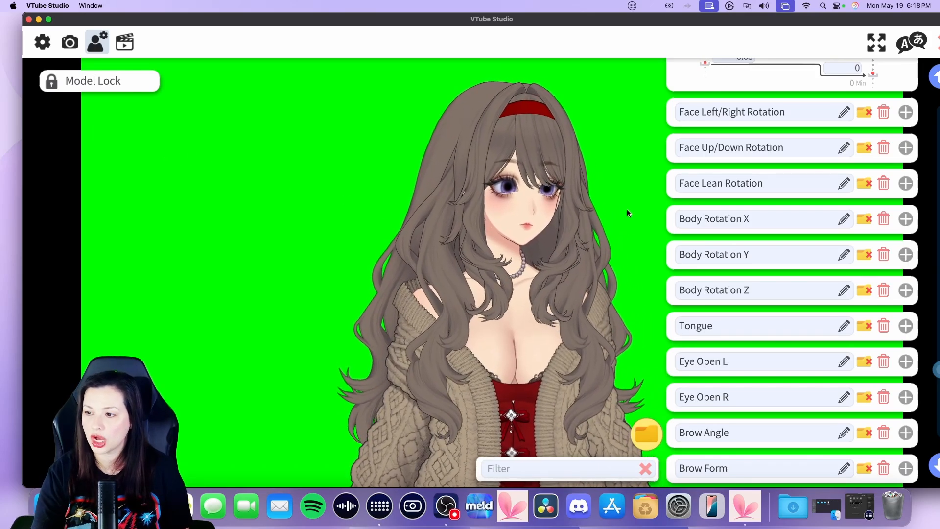
scroll(812, 167, up, 10)
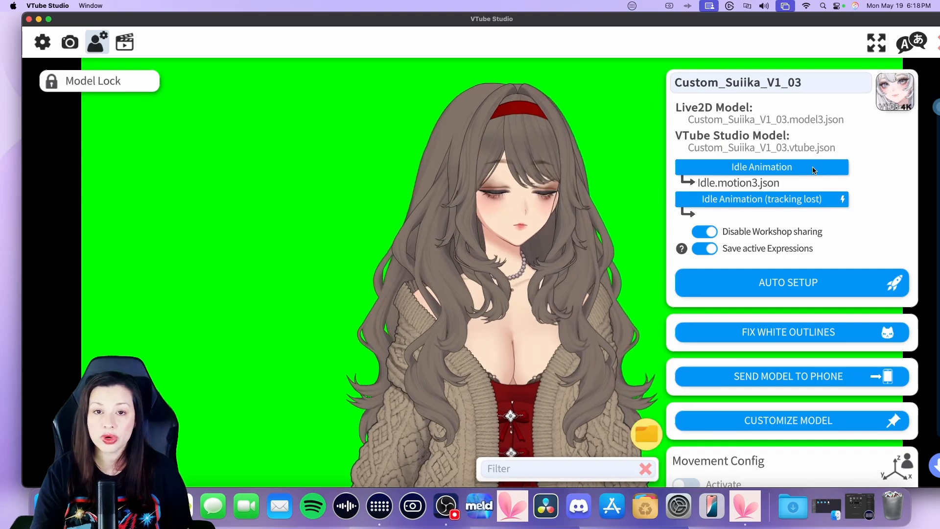
scroll(812, 170, down, 4)
scroll(813, 168, down, 1)
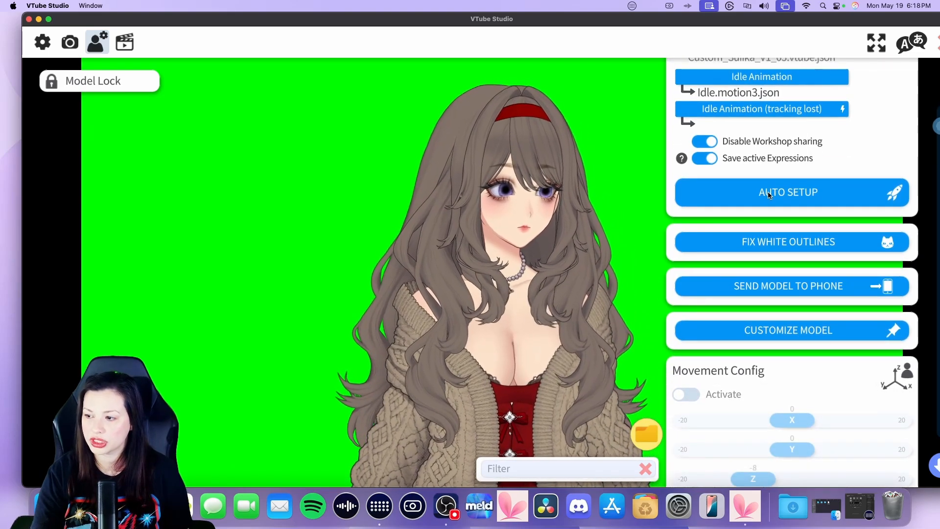
scroll(767, 194, down, 8)
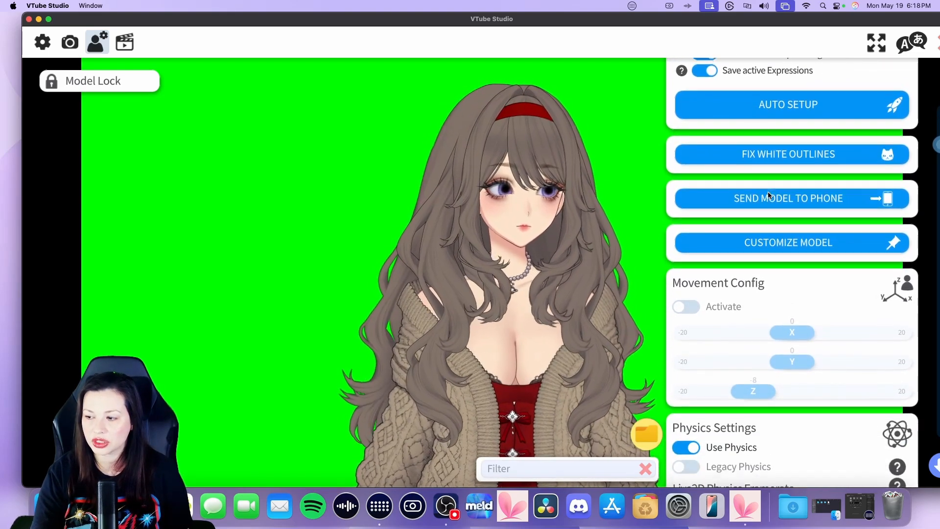
scroll(768, 192, down, 4)
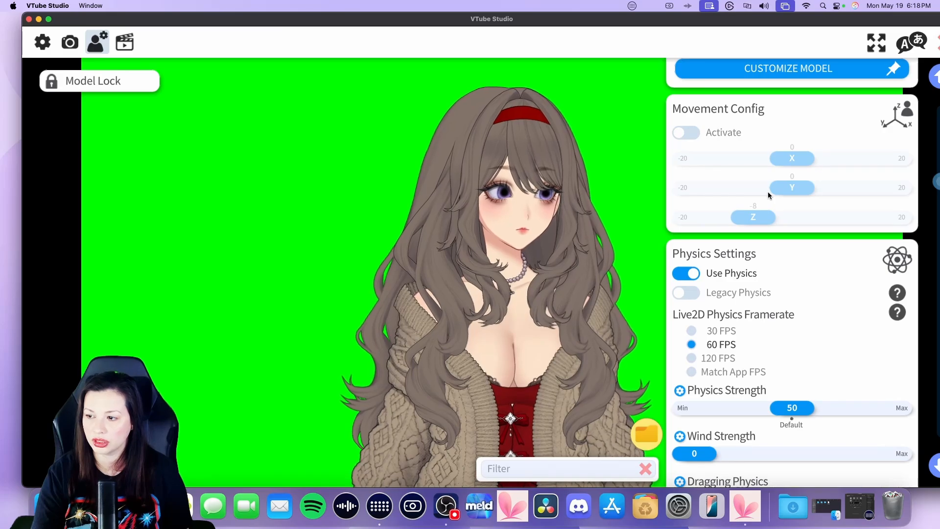
scroll(768, 192, up, 2)
scroll(767, 195, up, 2)
scroll(768, 195, down, 1)
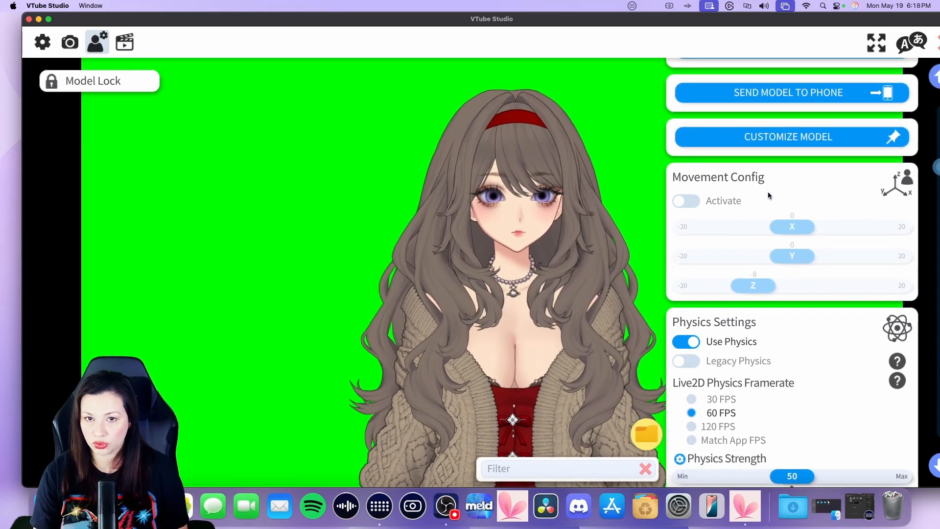
scroll(767, 194, down, 1)
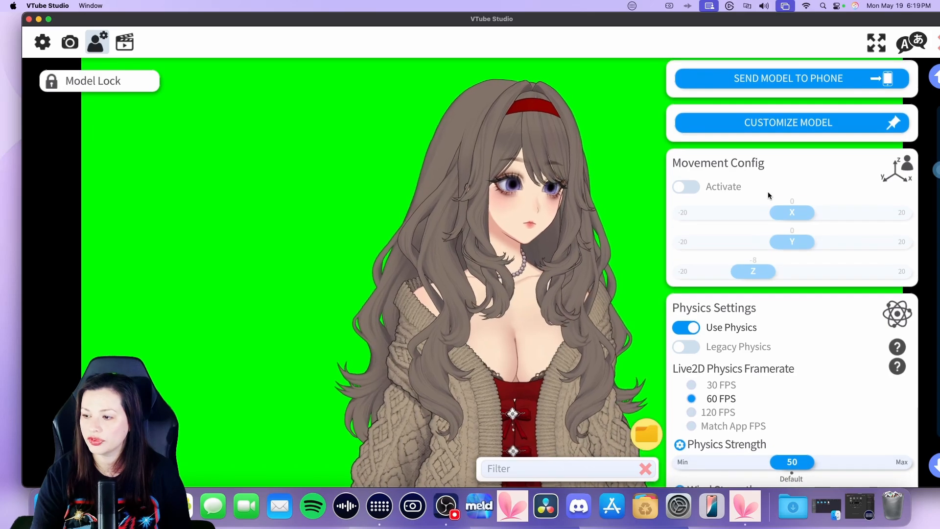
scroll(768, 194, up, 2)
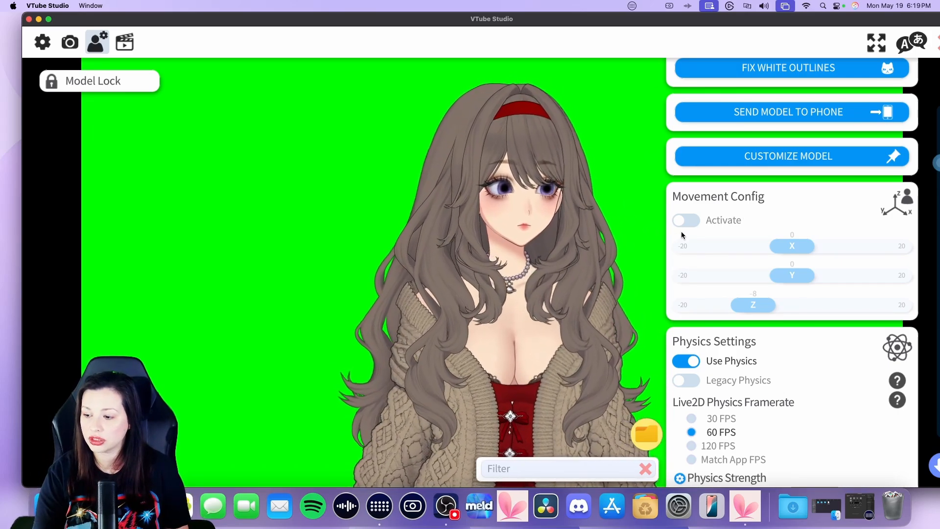
scroll(670, 297, down, 5)
scroll(670, 298, down, 4)
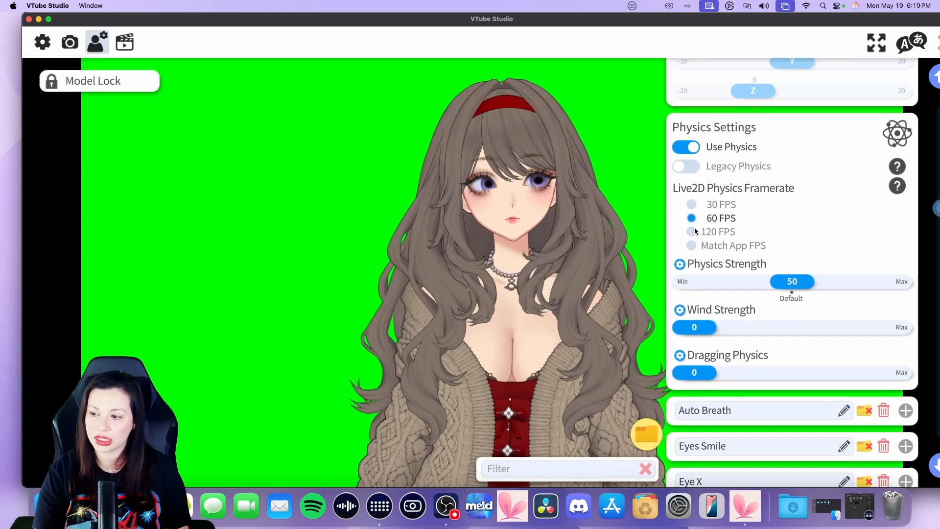
scroll(695, 228, down, 5)
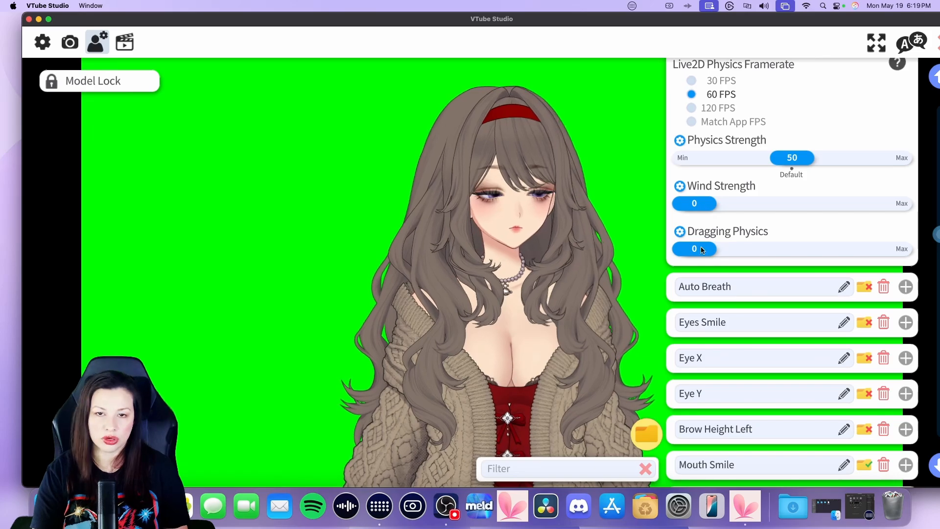
scroll(744, 322, down, 15)
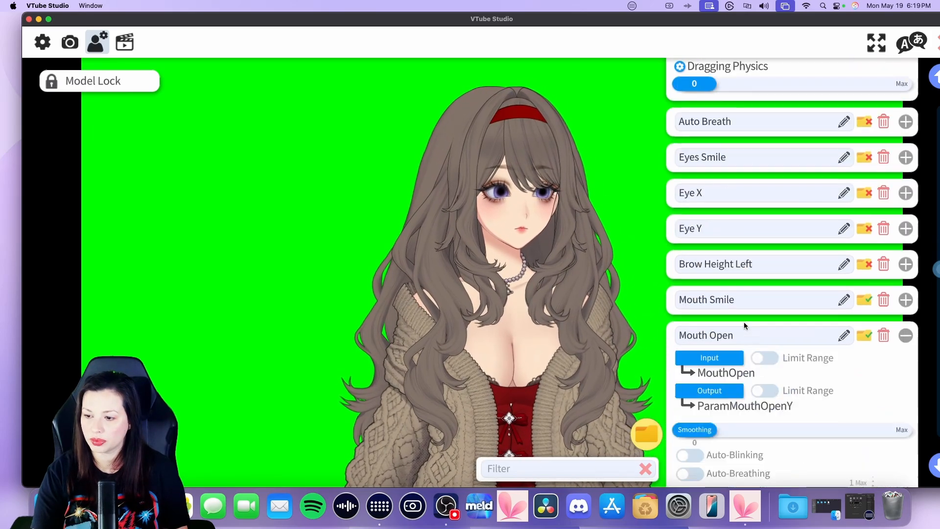
scroll(759, 225, up, 20)
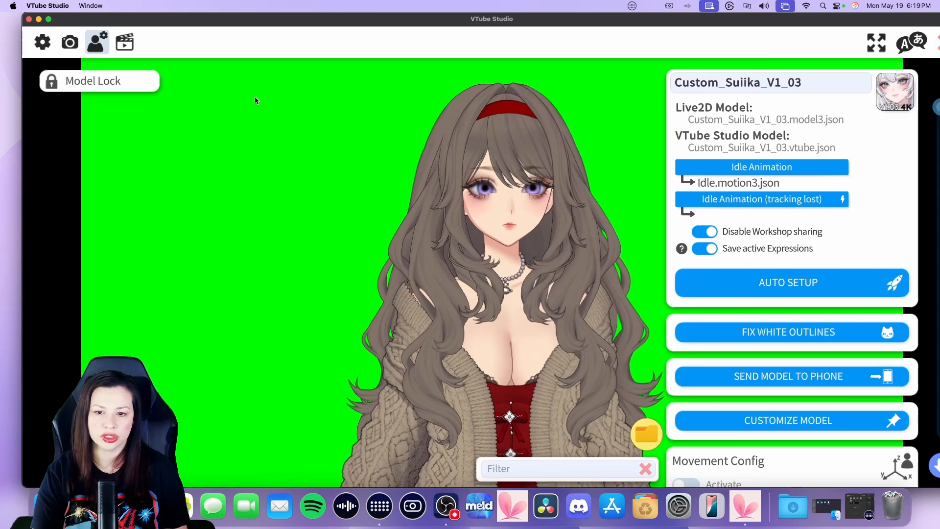
Return to the camera settings and calibrate the face tracking
click(70, 42)
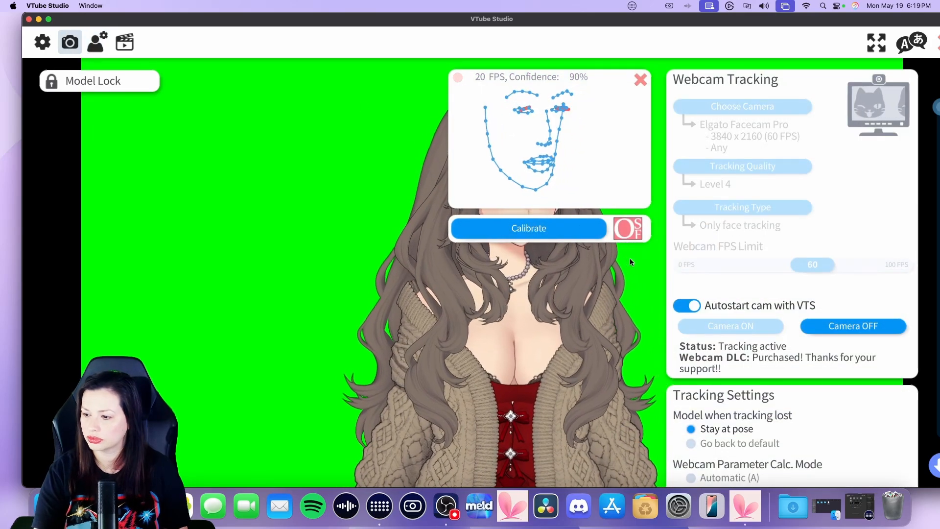
click(527, 230)
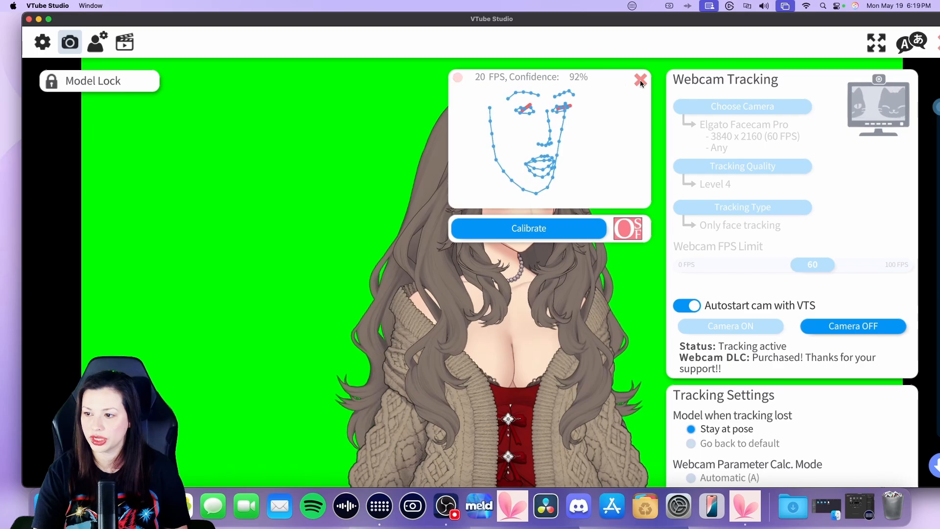
Open the hotkey settings and review the list of expression hotkeys
click(98, 44)
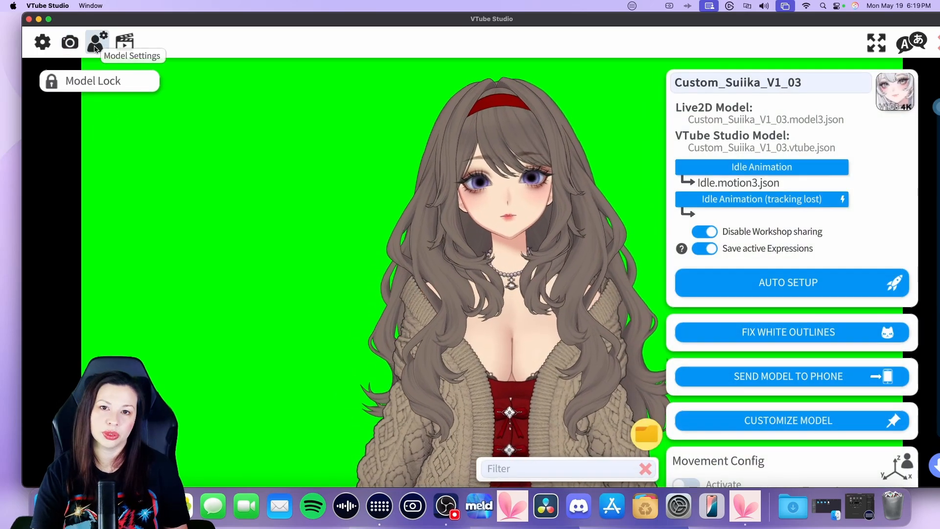
click(124, 47)
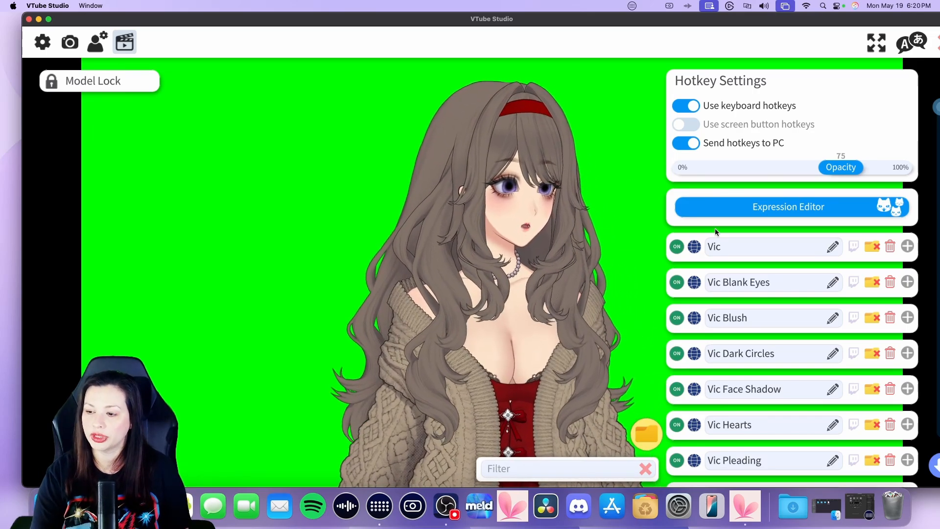
scroll(707, 227, down, 5)
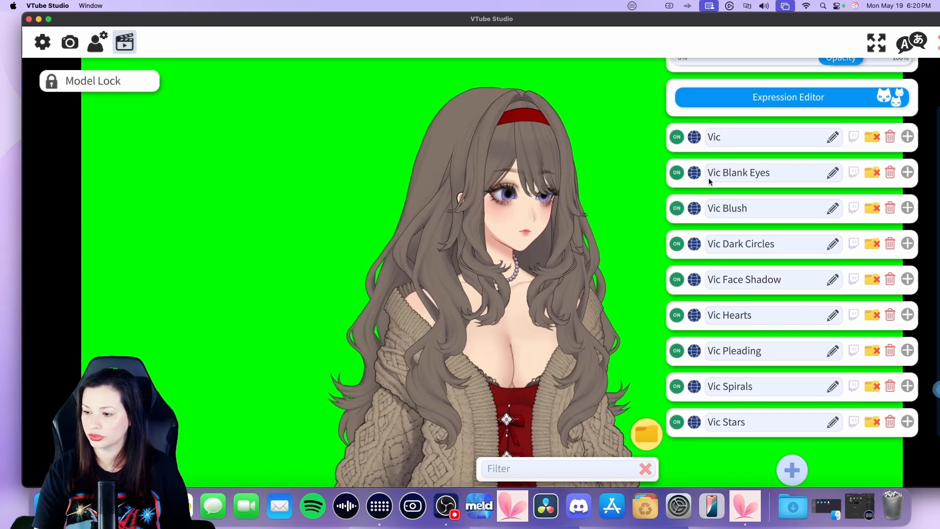
Switch to Stream Deck and add a fourth Trigger Hotkey action set to Vic Blank Eyes to the dial's Action Wheel
click(385, 506)
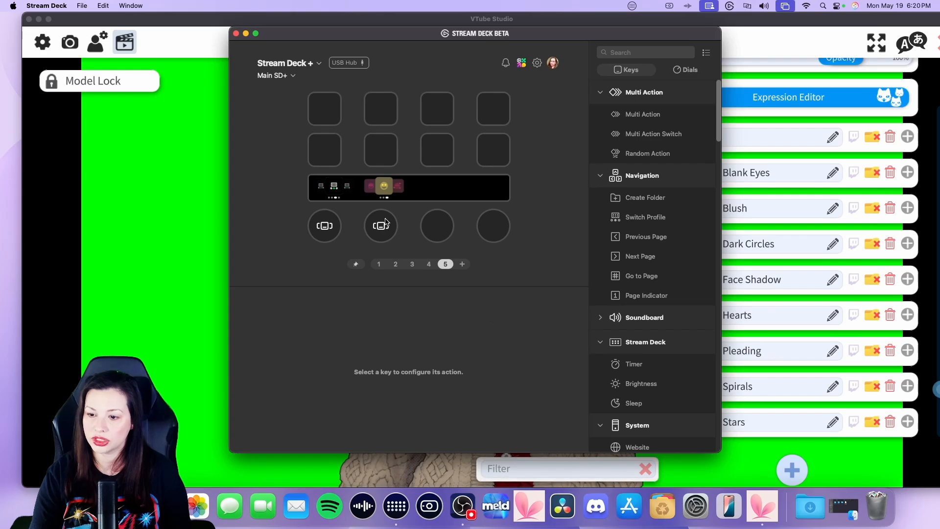
double_click(385, 225)
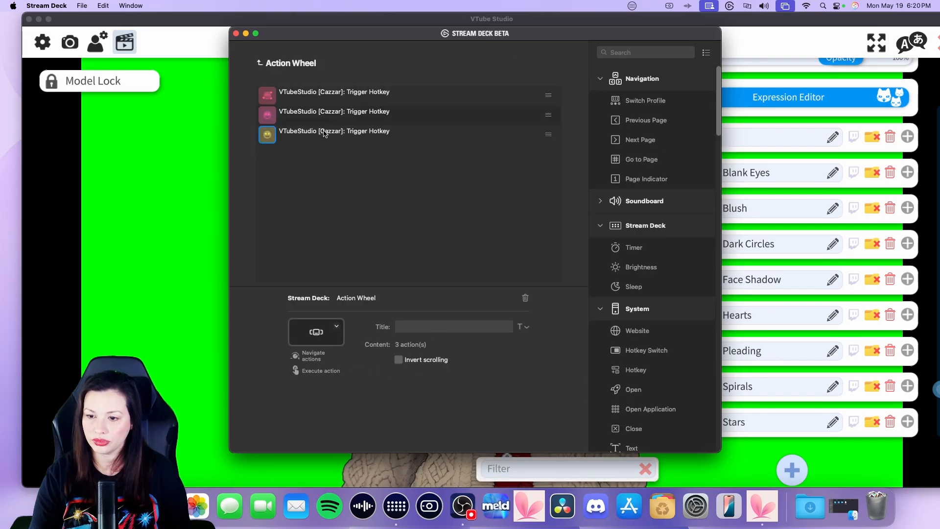
click(324, 134)
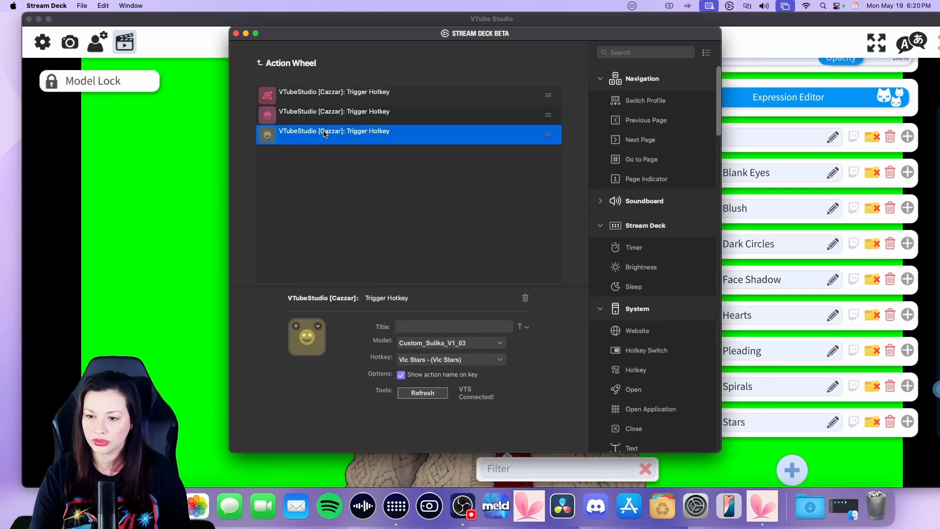
right_click(294, 162)
click(312, 175)
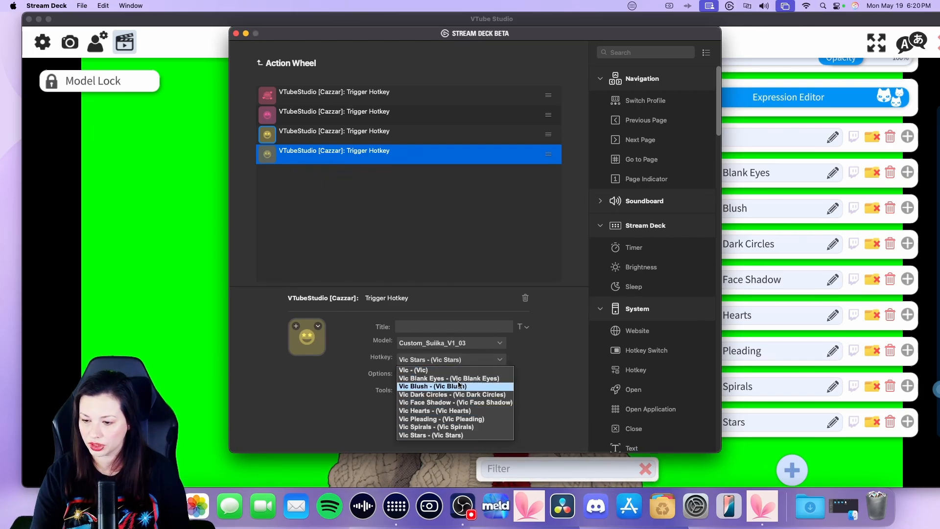
click(459, 379)
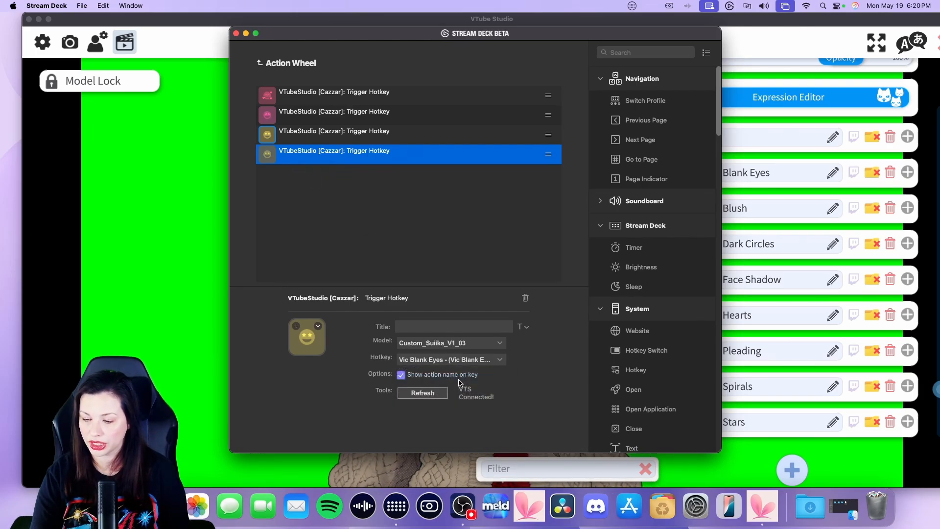
click(261, 63)
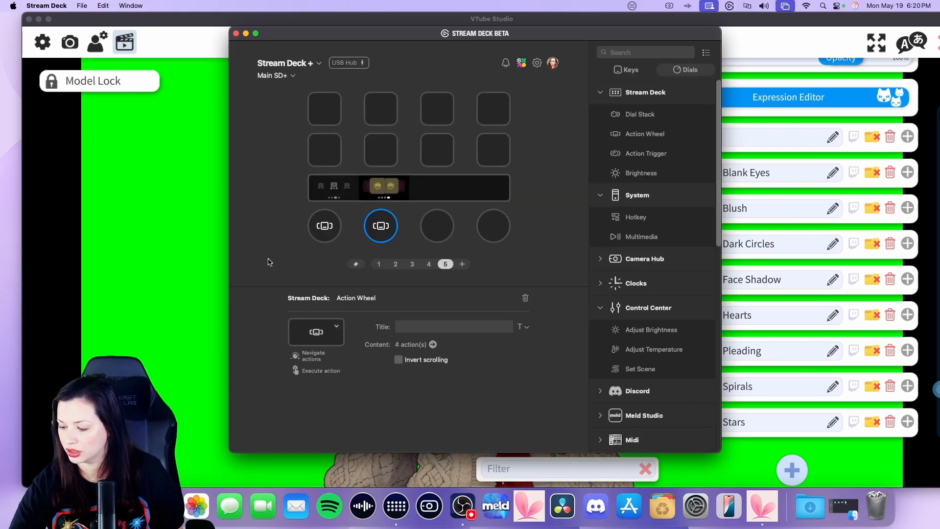
click(206, 251)
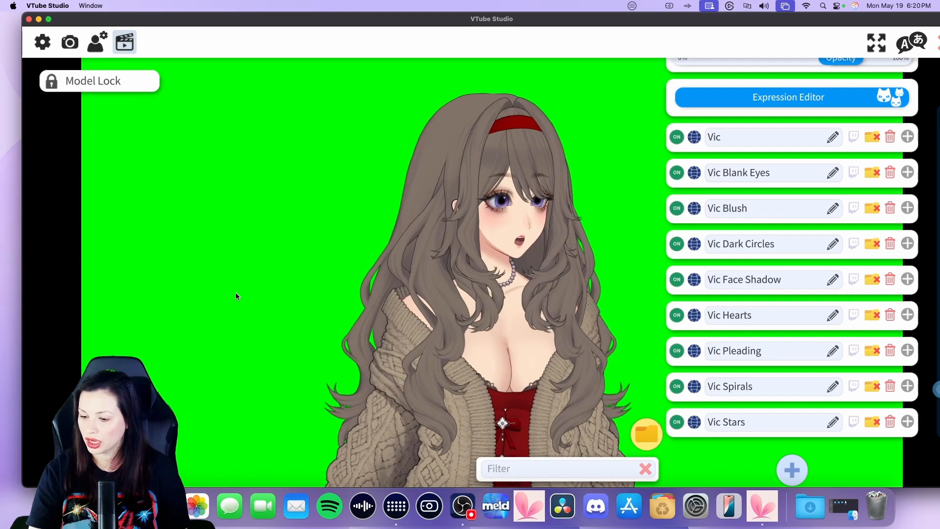
Delete the added Vic Blank Eyes action from the dial's Action Wheel and return to VTube Studio
click(391, 516)
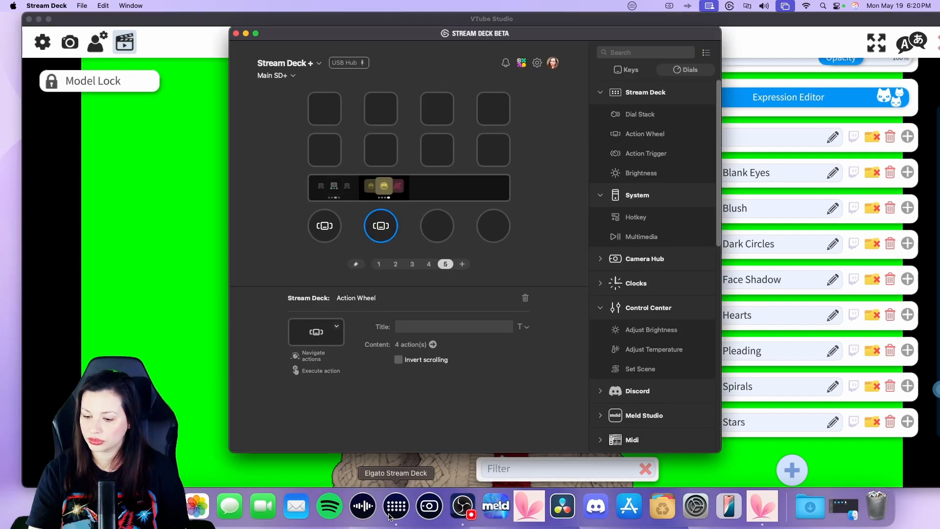
double_click(382, 234)
click(338, 160)
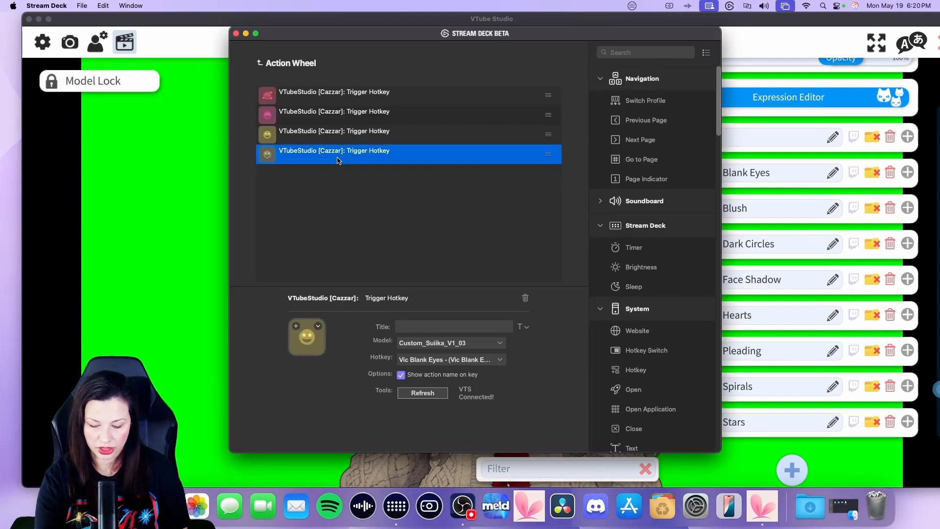
key(Delete)
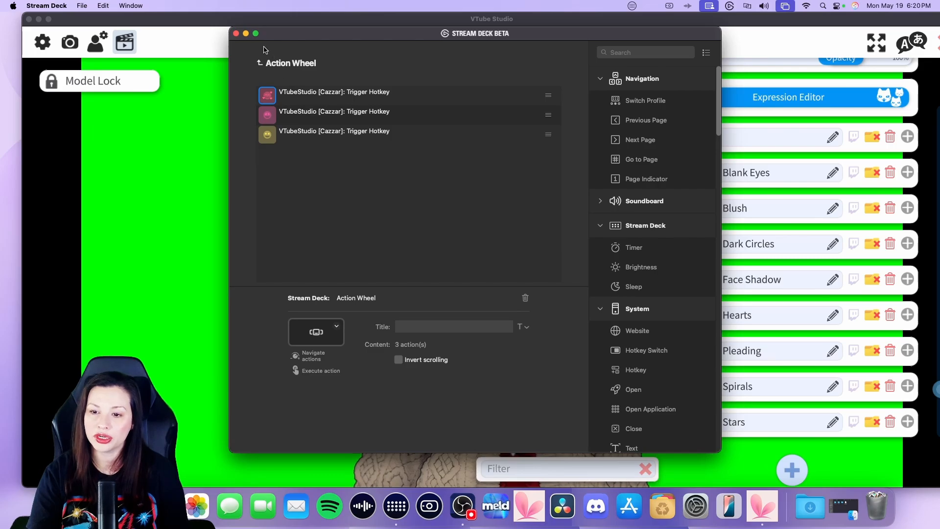
click(180, 133)
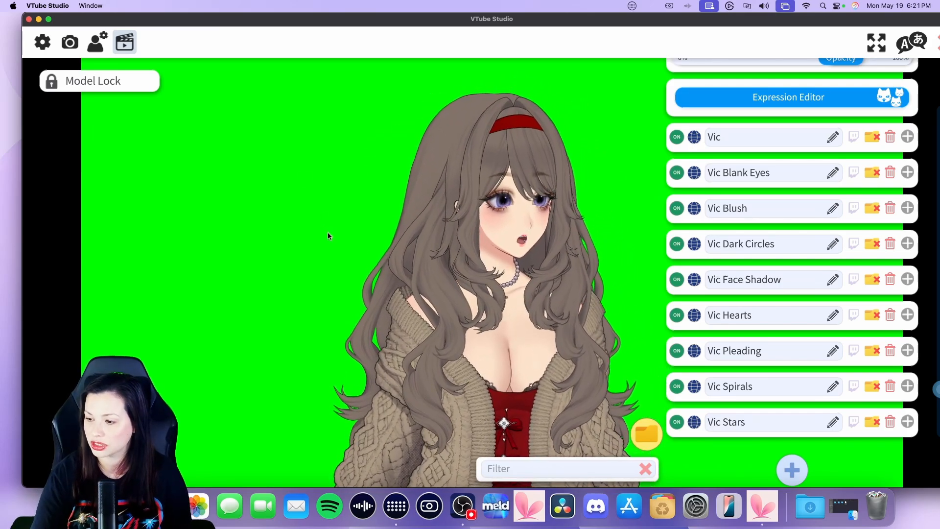
Open the Expression Editor, browse the expression files, and load Vic.exp3.json for editing
scroll(707, 278, down, 2)
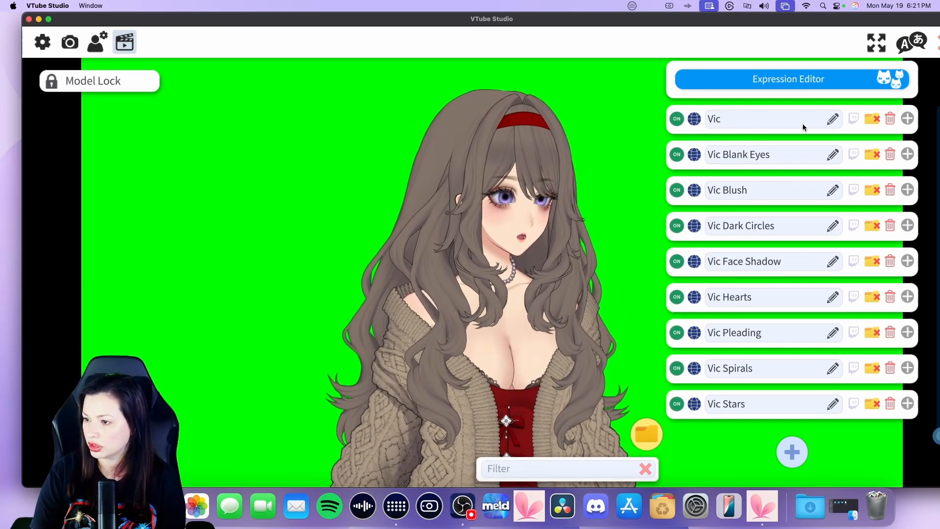
scroll(803, 126, up, 3)
click(782, 145)
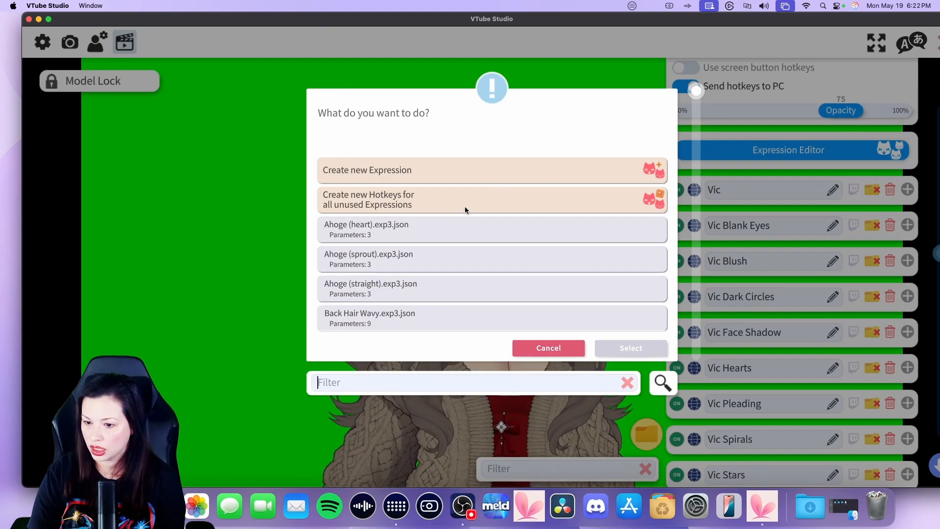
scroll(451, 239, down, 5)
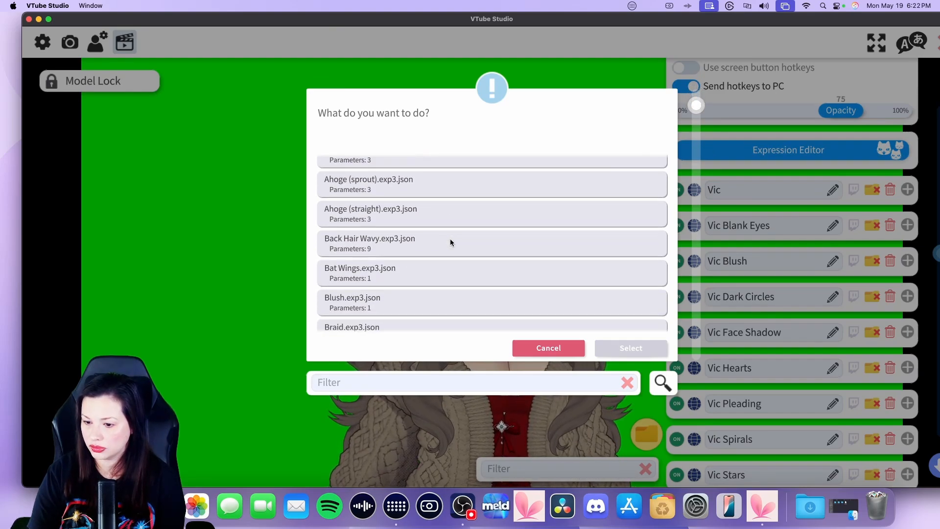
scroll(450, 241, up, 6)
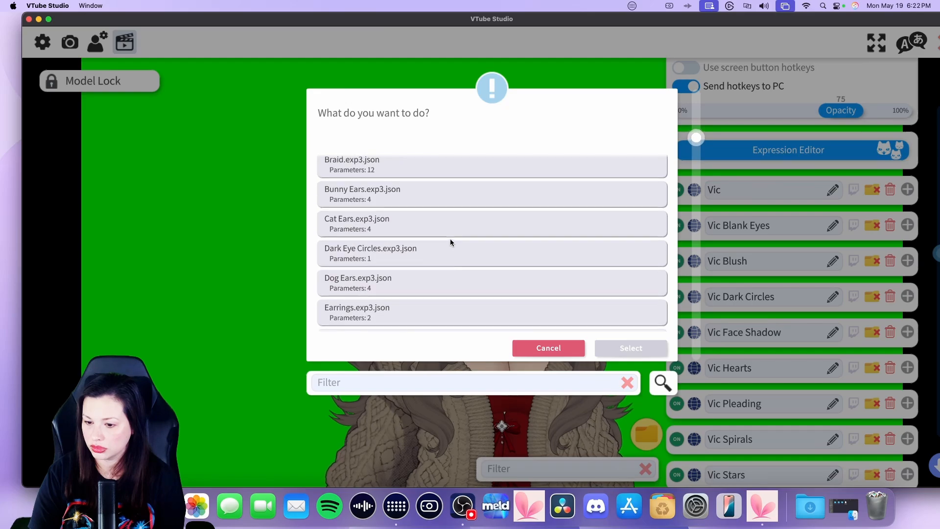
scroll(450, 241, up, 2)
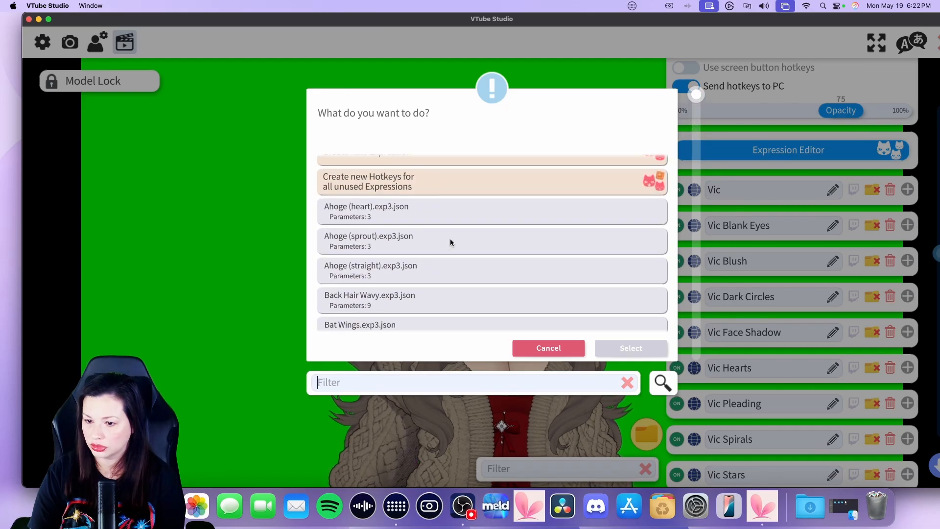
scroll(451, 241, down, 3)
scroll(451, 242, down, 6)
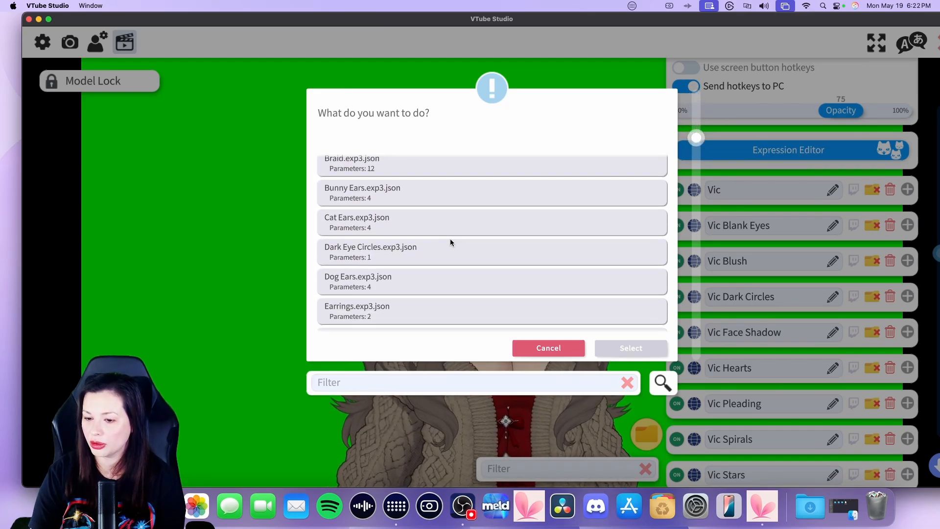
scroll(451, 242, down, 10)
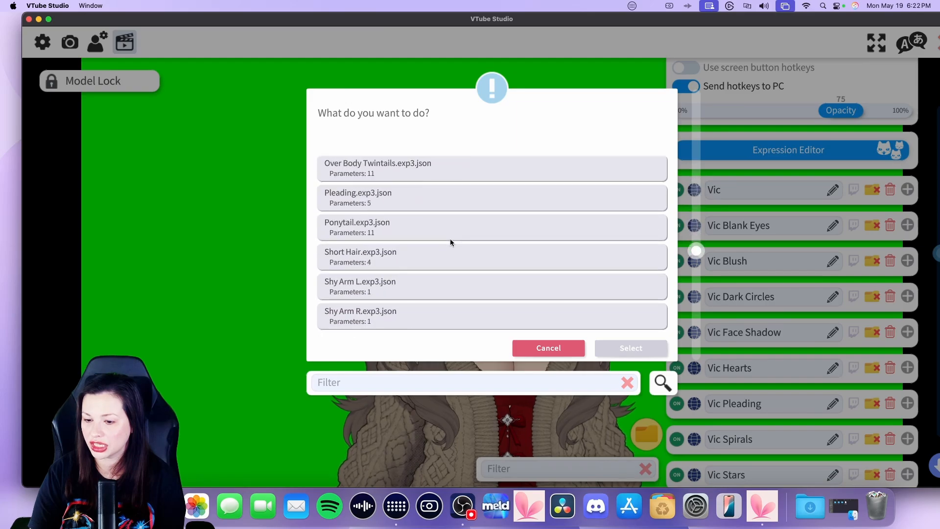
scroll(451, 241, up, 1)
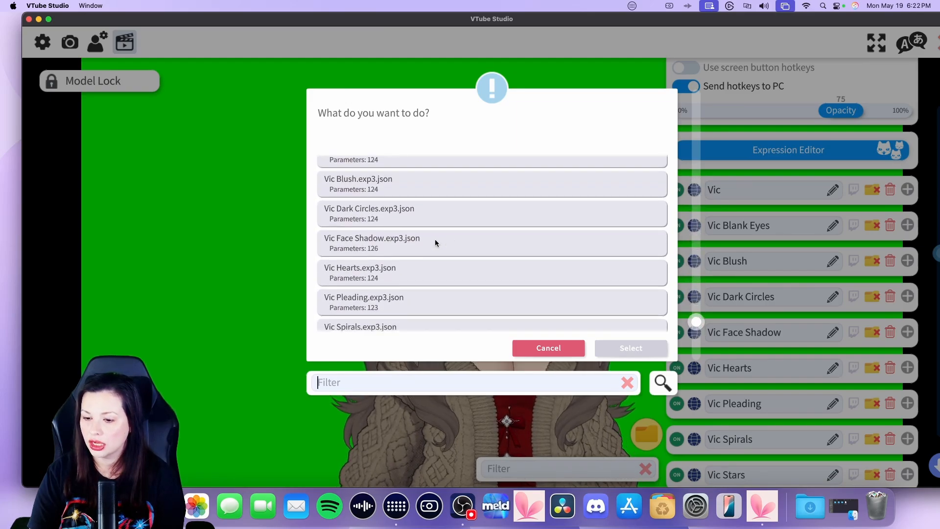
scroll(357, 193, up, 2)
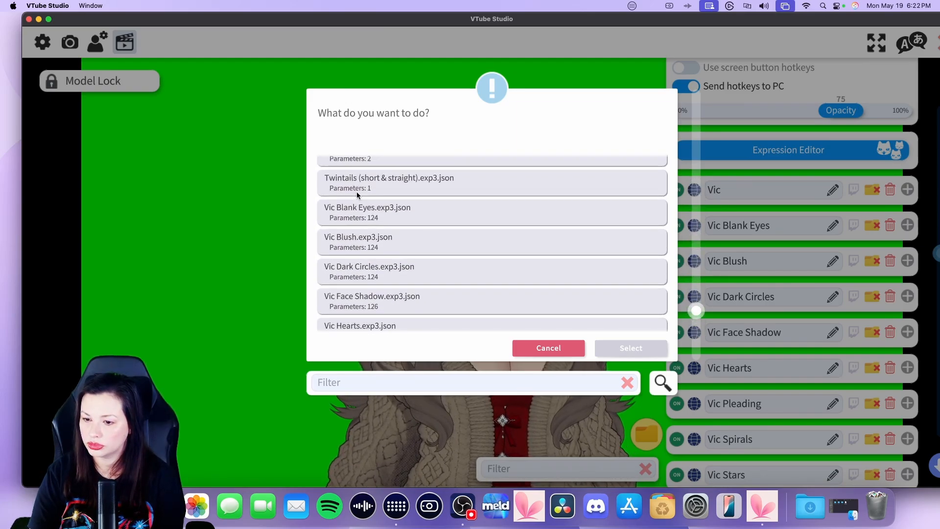
scroll(357, 192, up, 1)
scroll(356, 192, down, 1)
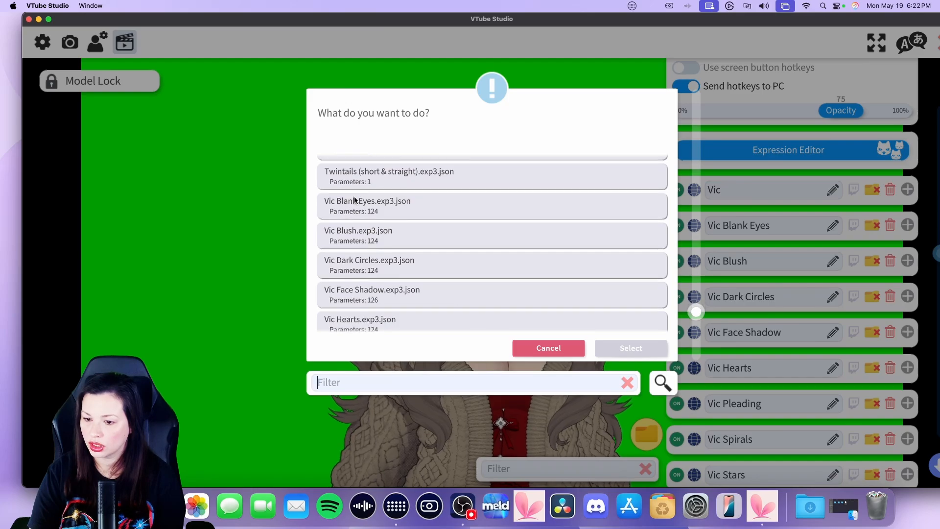
scroll(362, 262, down, 7)
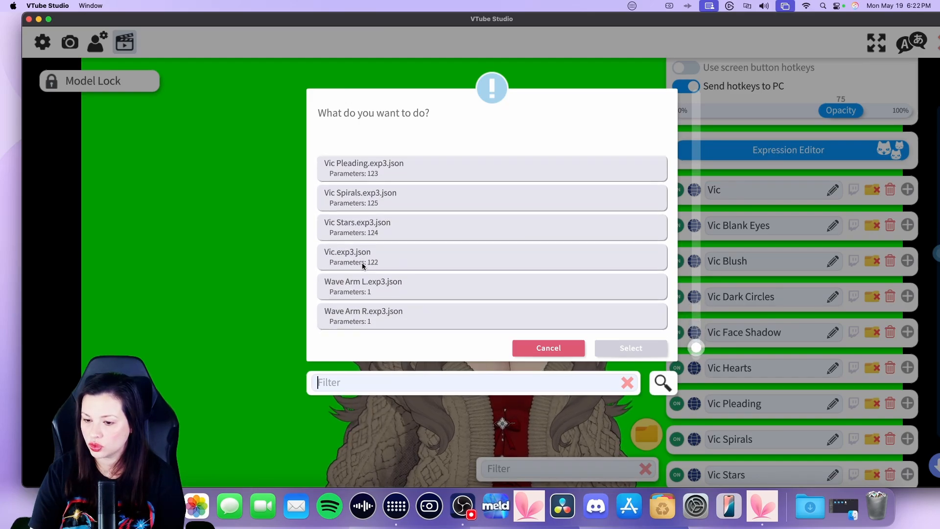
click(408, 259)
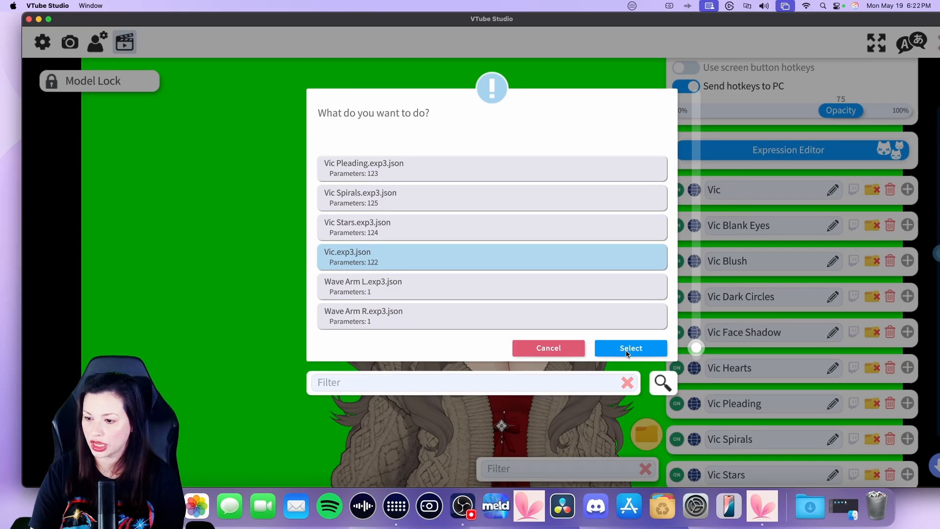
click(642, 346)
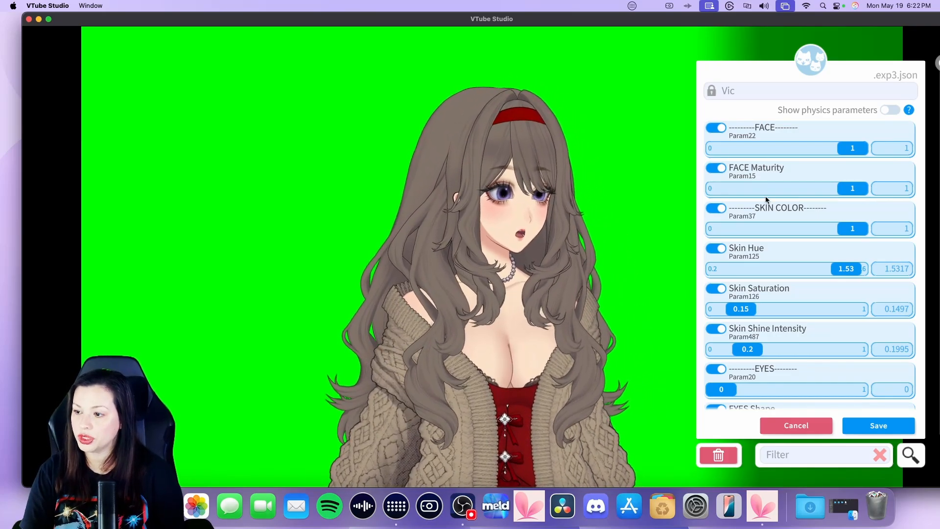
Adjust the Vic expression's Iris Hue L to about 1.12 and Iris Color Saturation L to about 0.77
scroll(766, 198, down, 1)
scroll(765, 196, up, 1)
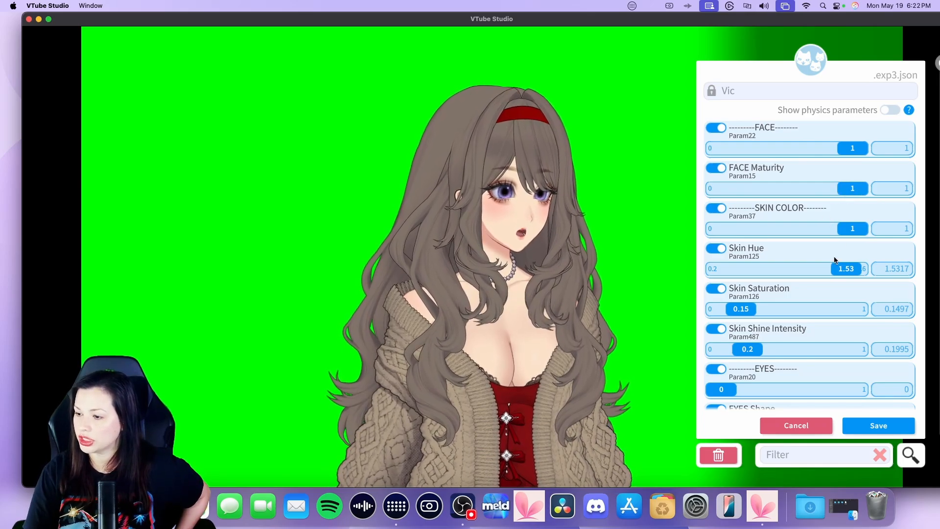
scroll(835, 260, down, 1)
scroll(834, 259, down, 6)
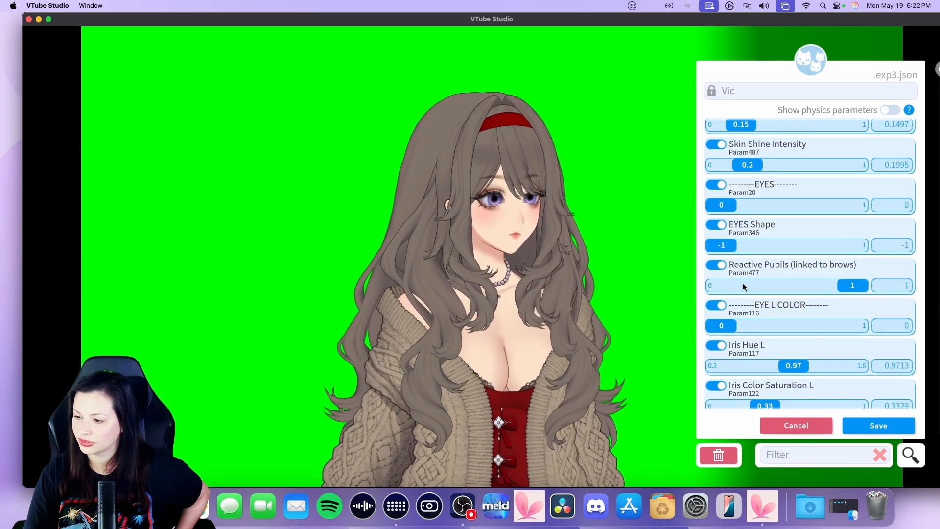
scroll(791, 332, down, 2)
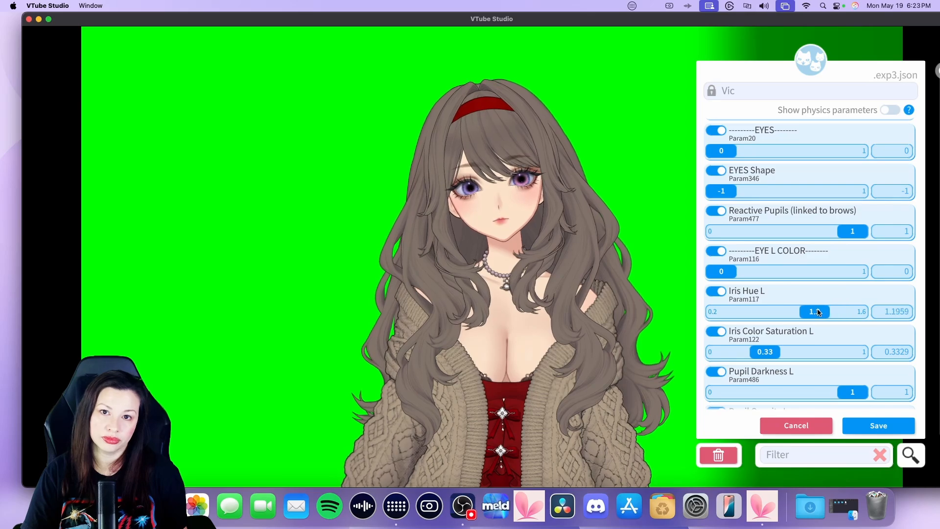
drag(818, 312, 787, 314)
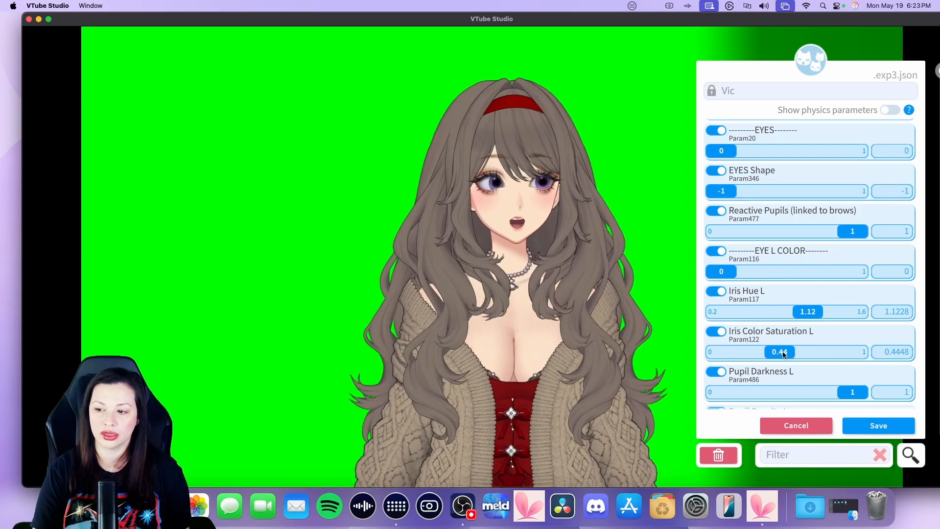
drag(831, 355, 795, 355)
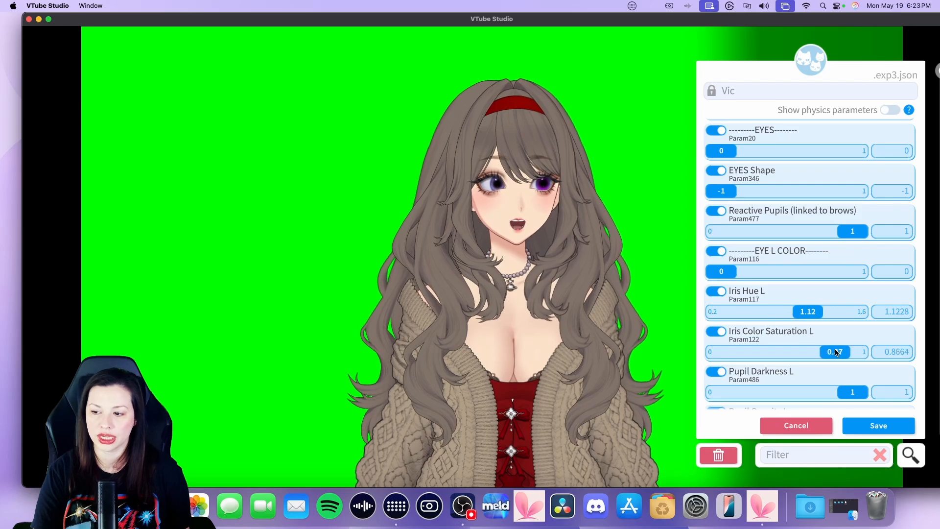
scroll(827, 351, down, 3)
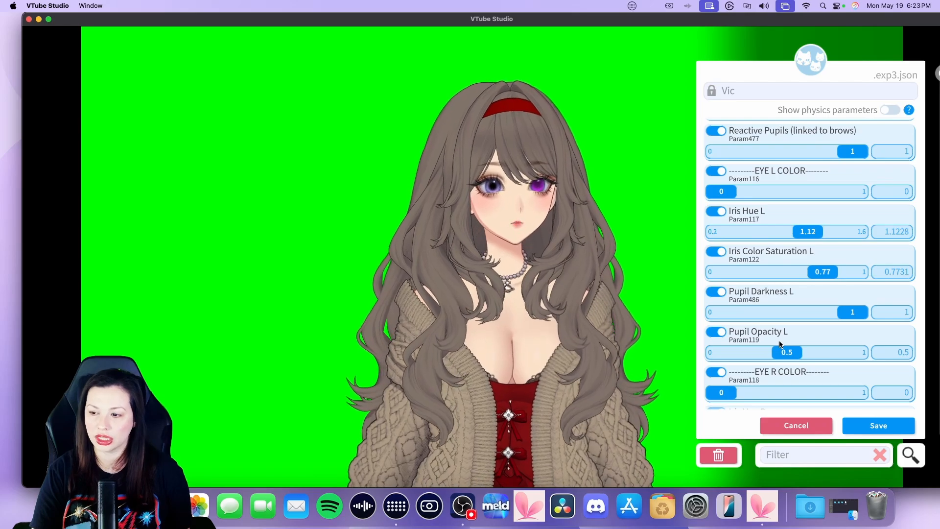
scroll(779, 343, down, 2)
scroll(780, 344, down, 3)
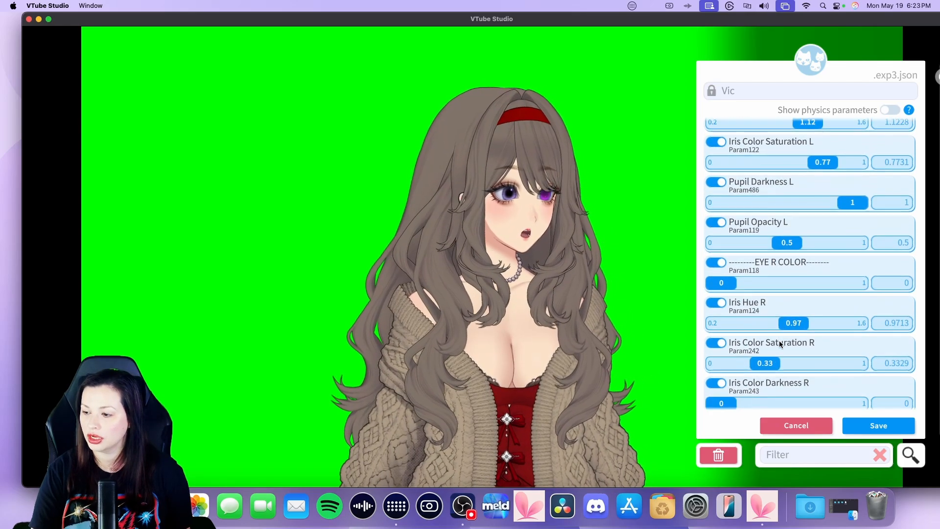
scroll(779, 344, down, 6)
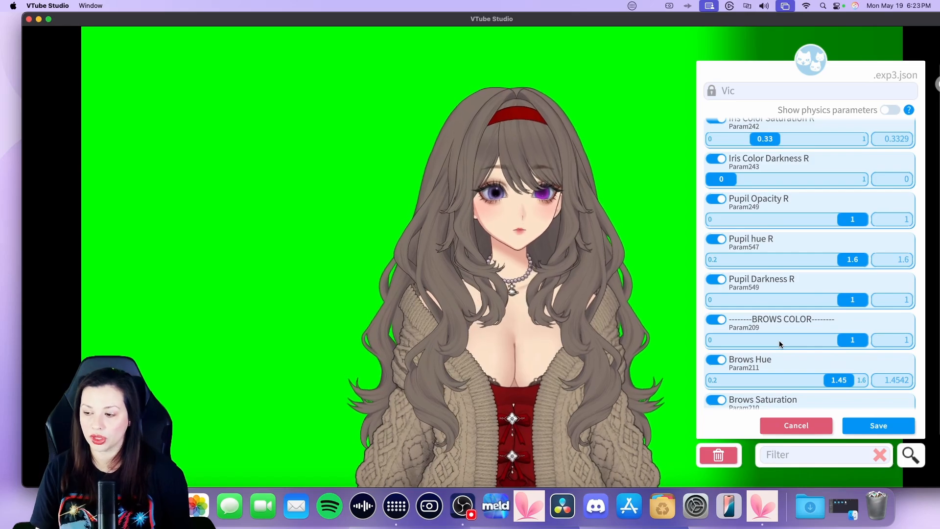
scroll(780, 343, down, 2)
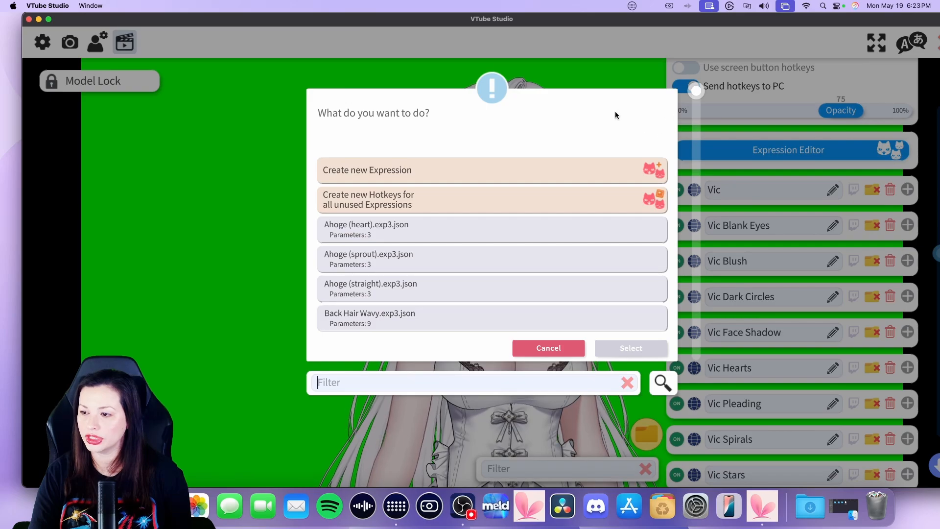
Close the expression file dialog and trigger hotkey 1 twice to test an expression on the model
click(545, 344)
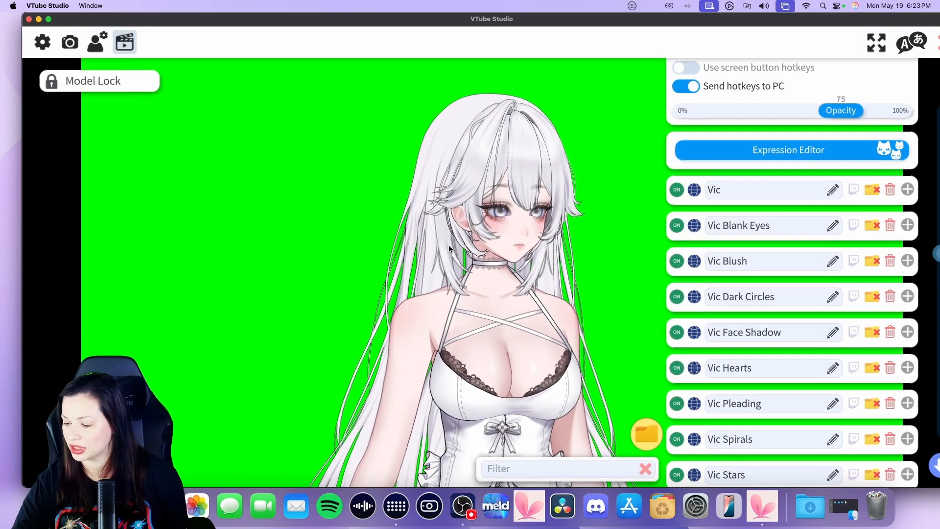
key(1)
key(1)
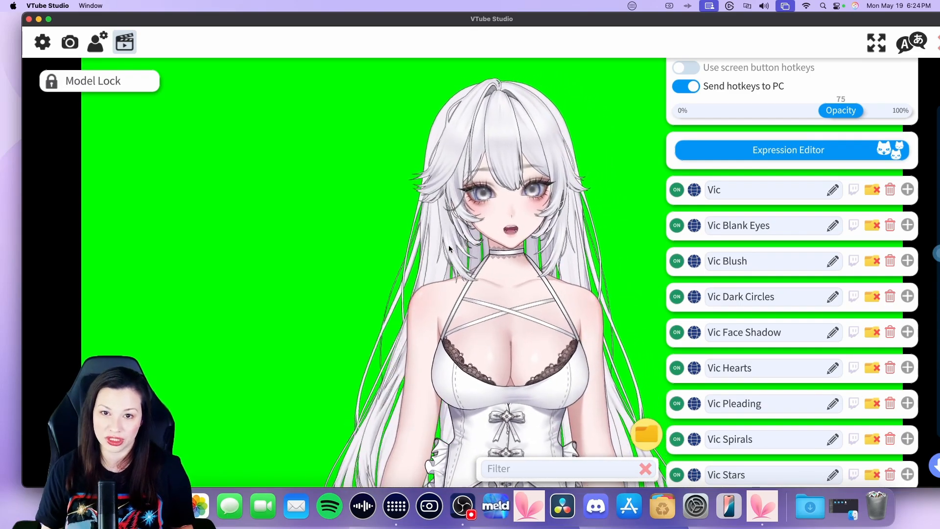
click(723, 153)
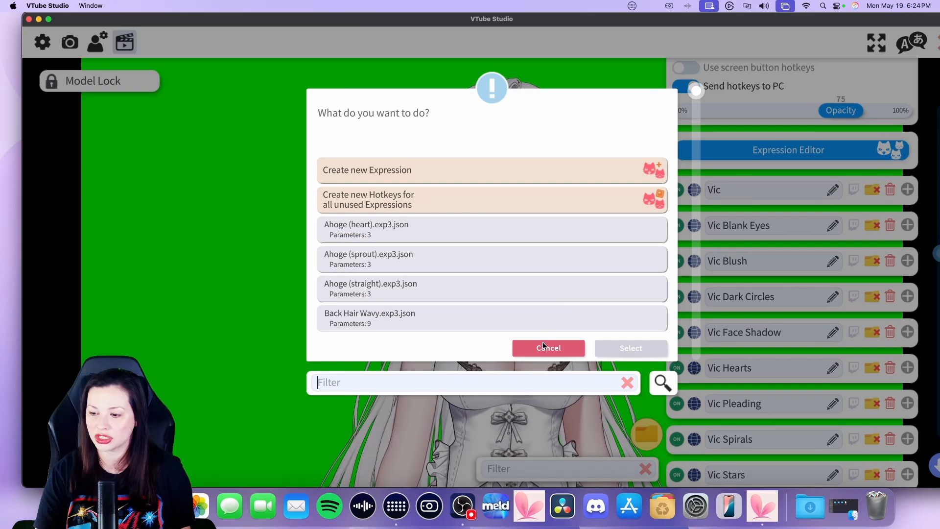
click(543, 347)
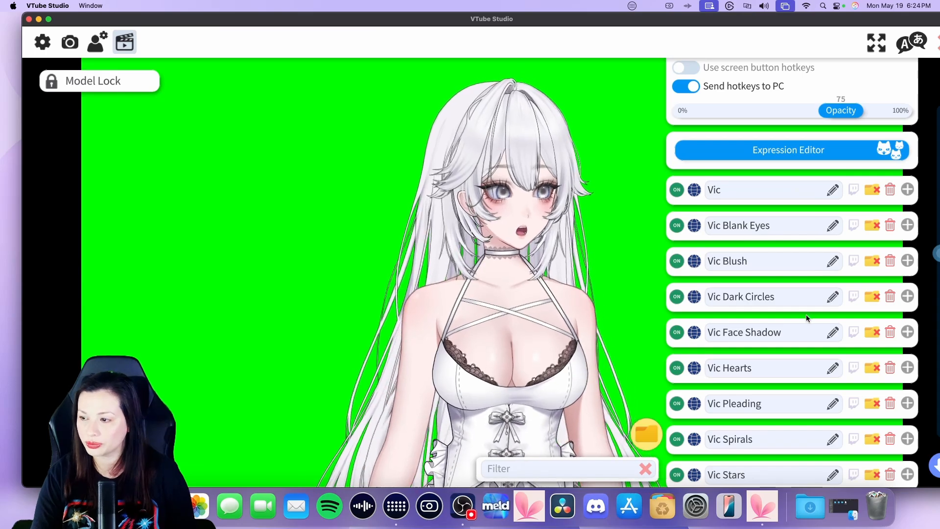
scroll(806, 314, down, 3)
scroll(805, 314, up, 5)
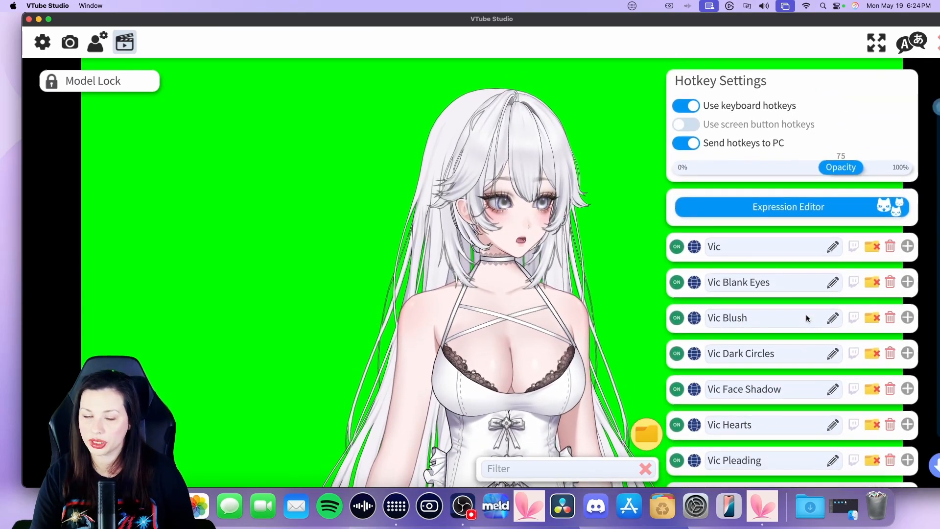